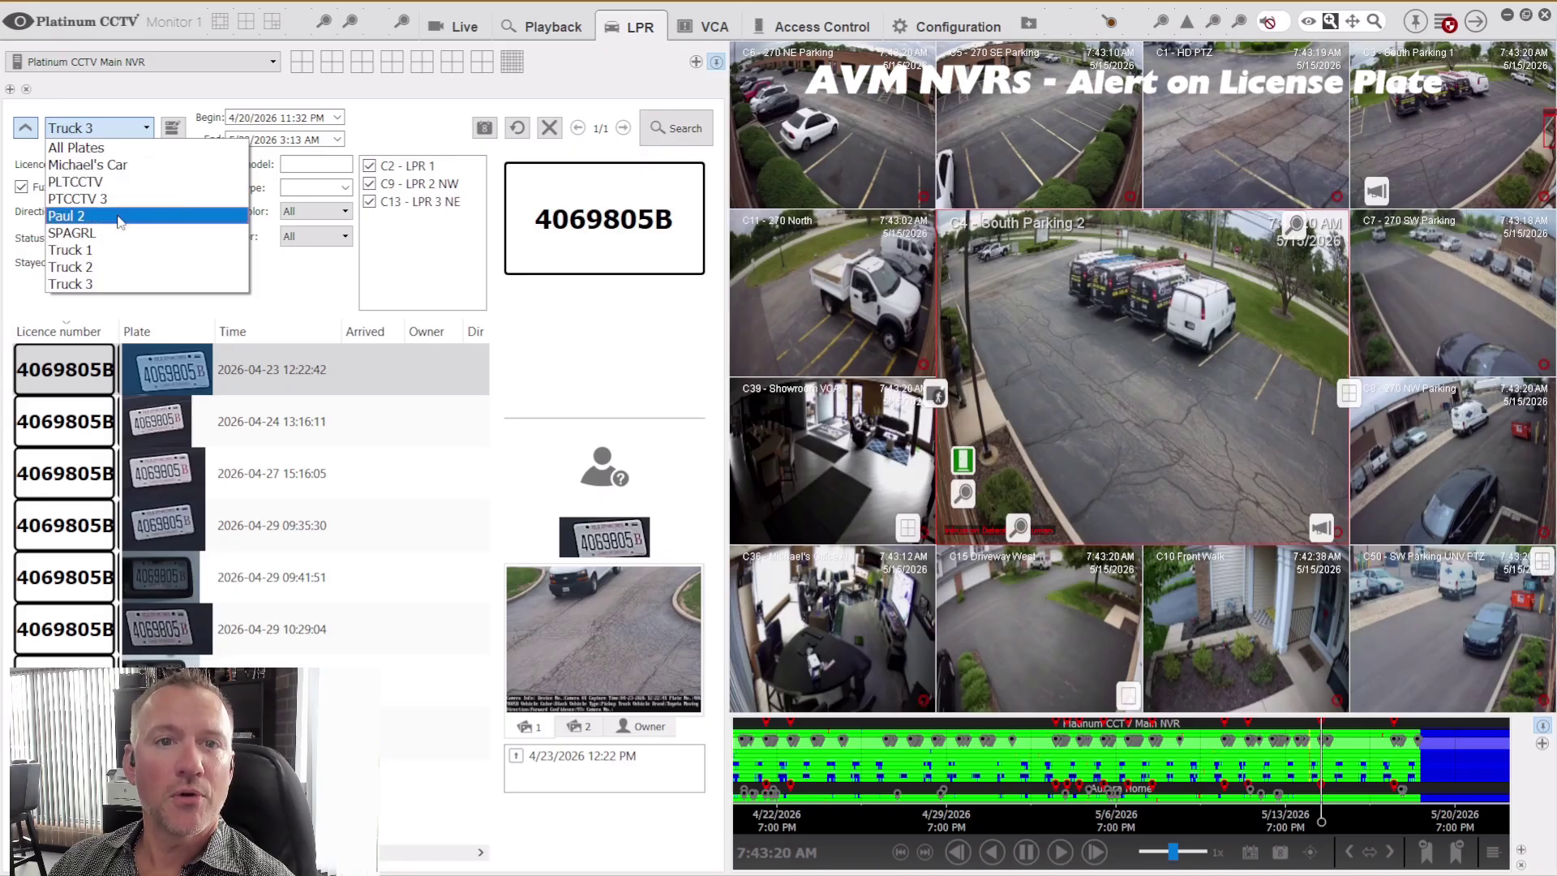
Copy the full plate number of the selected Truck 3 recognition from its enlarged plate display.
left_click(345, 163)
double_click(152, 165)
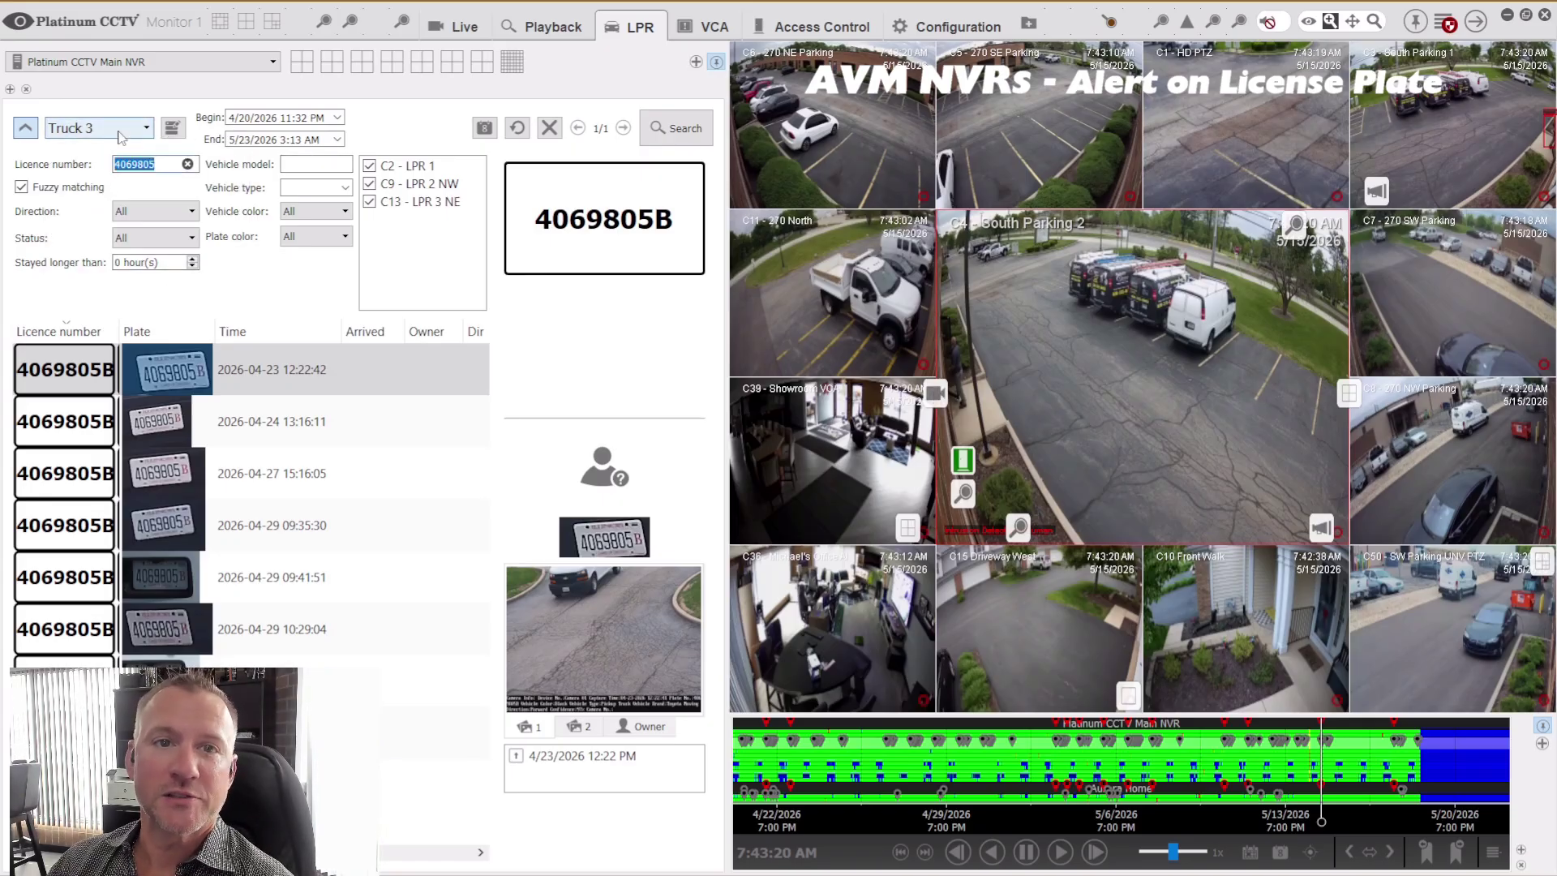
mouse_move(628, 219)
left_mouse_down()
mouse_move(532, 221)
mouse_move(631, 225)
left_mouse_up()
double_click(631, 224)
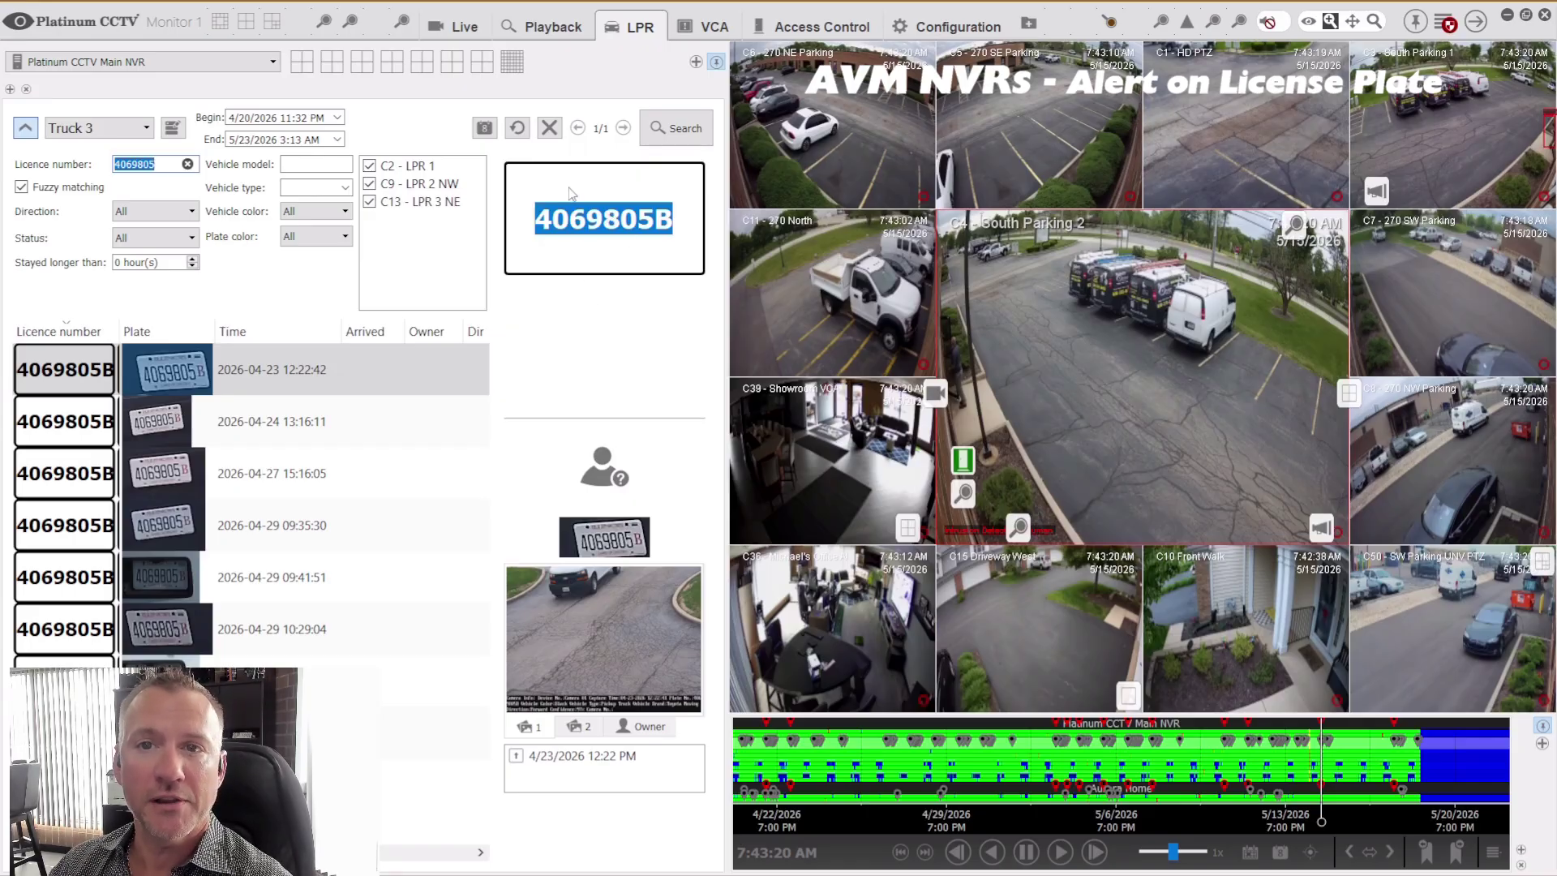
right_click(593, 230)
left_click(625, 235)
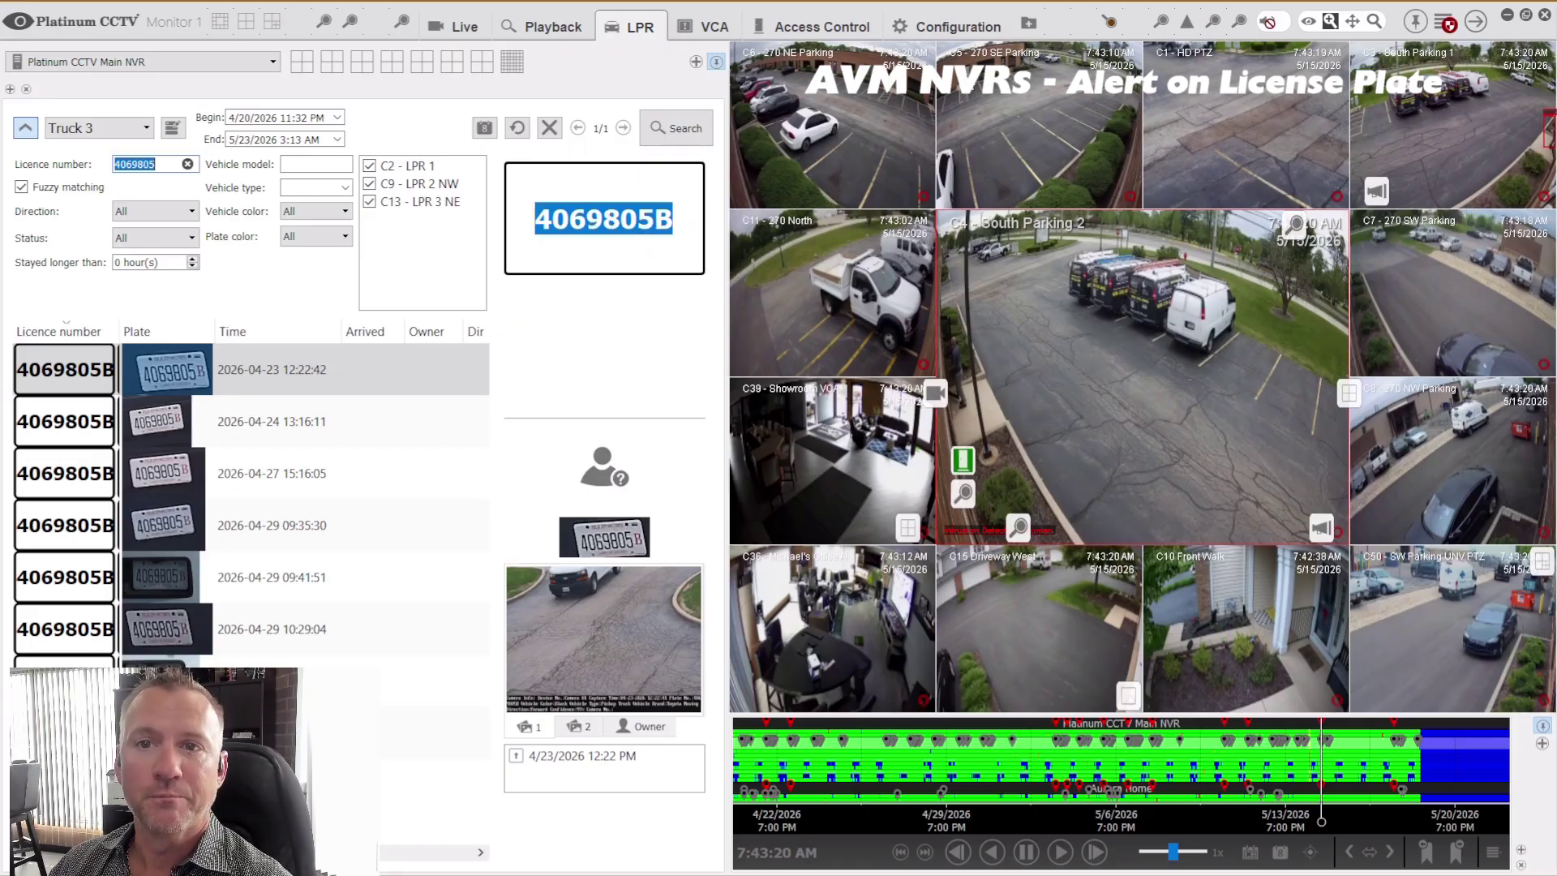
Review the actions and events of the existing LPR Alert task in the Platinum CCTV Main NVR task scheduler.
left_click(943, 33)
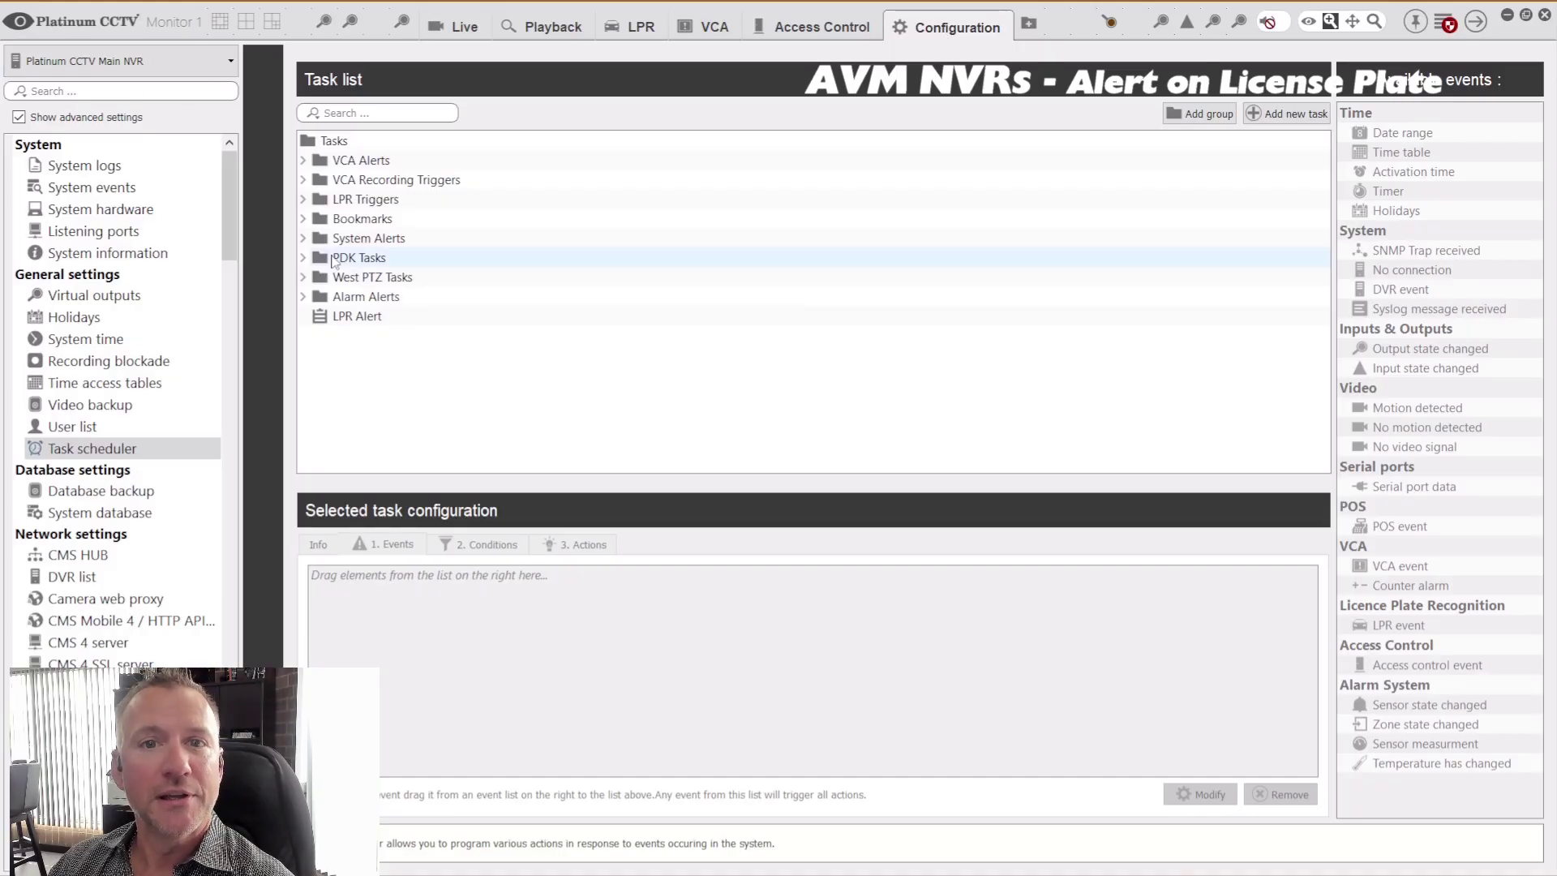
left_click(362, 324)
left_click(483, 548)
left_click(567, 545)
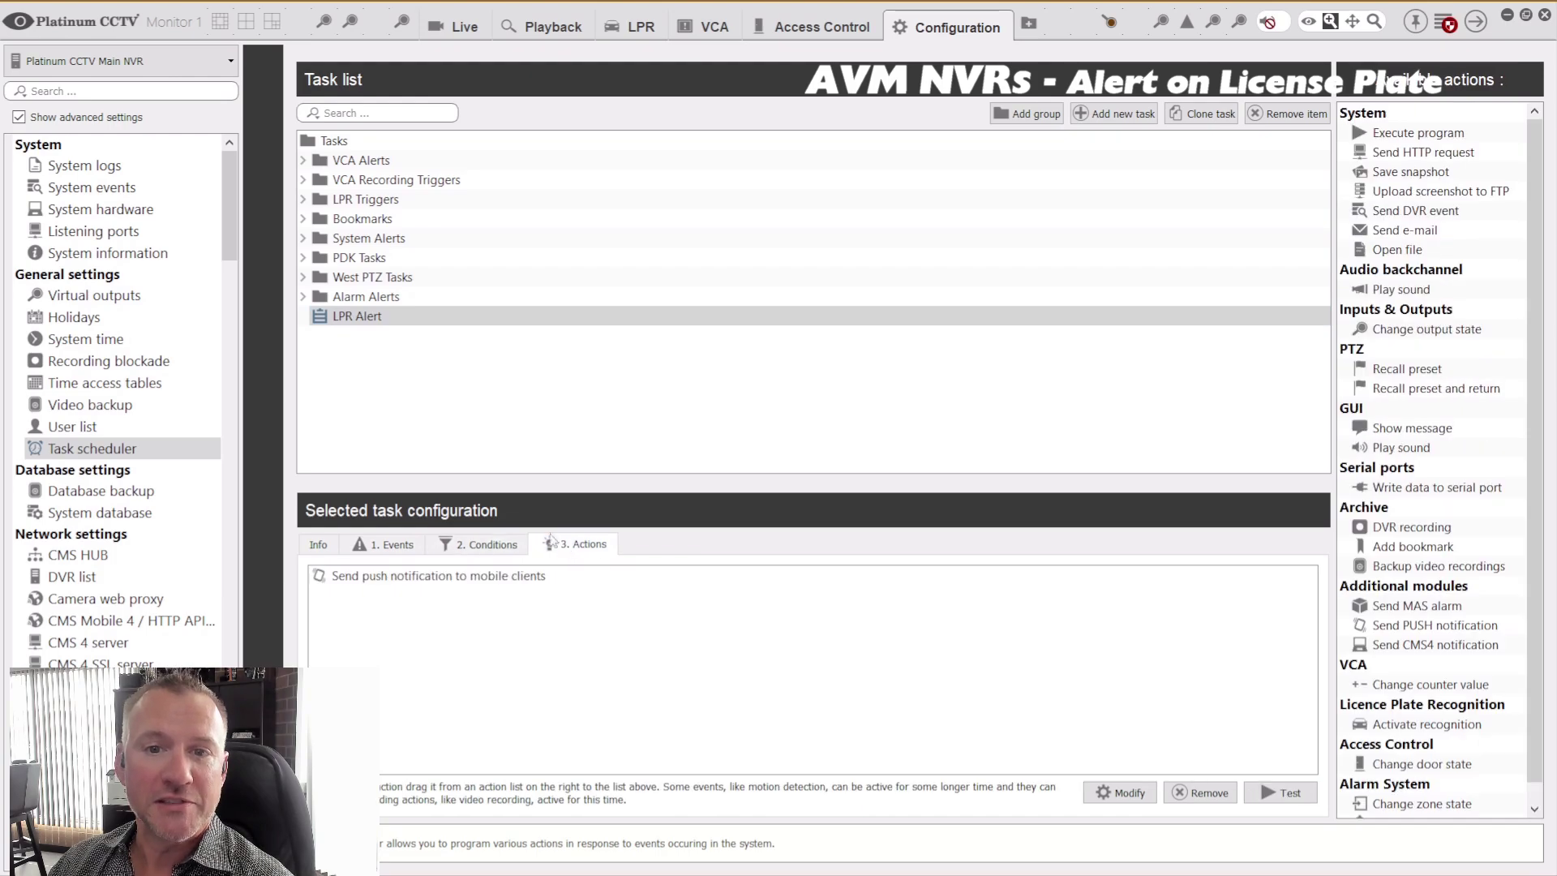
left_click(531, 575)
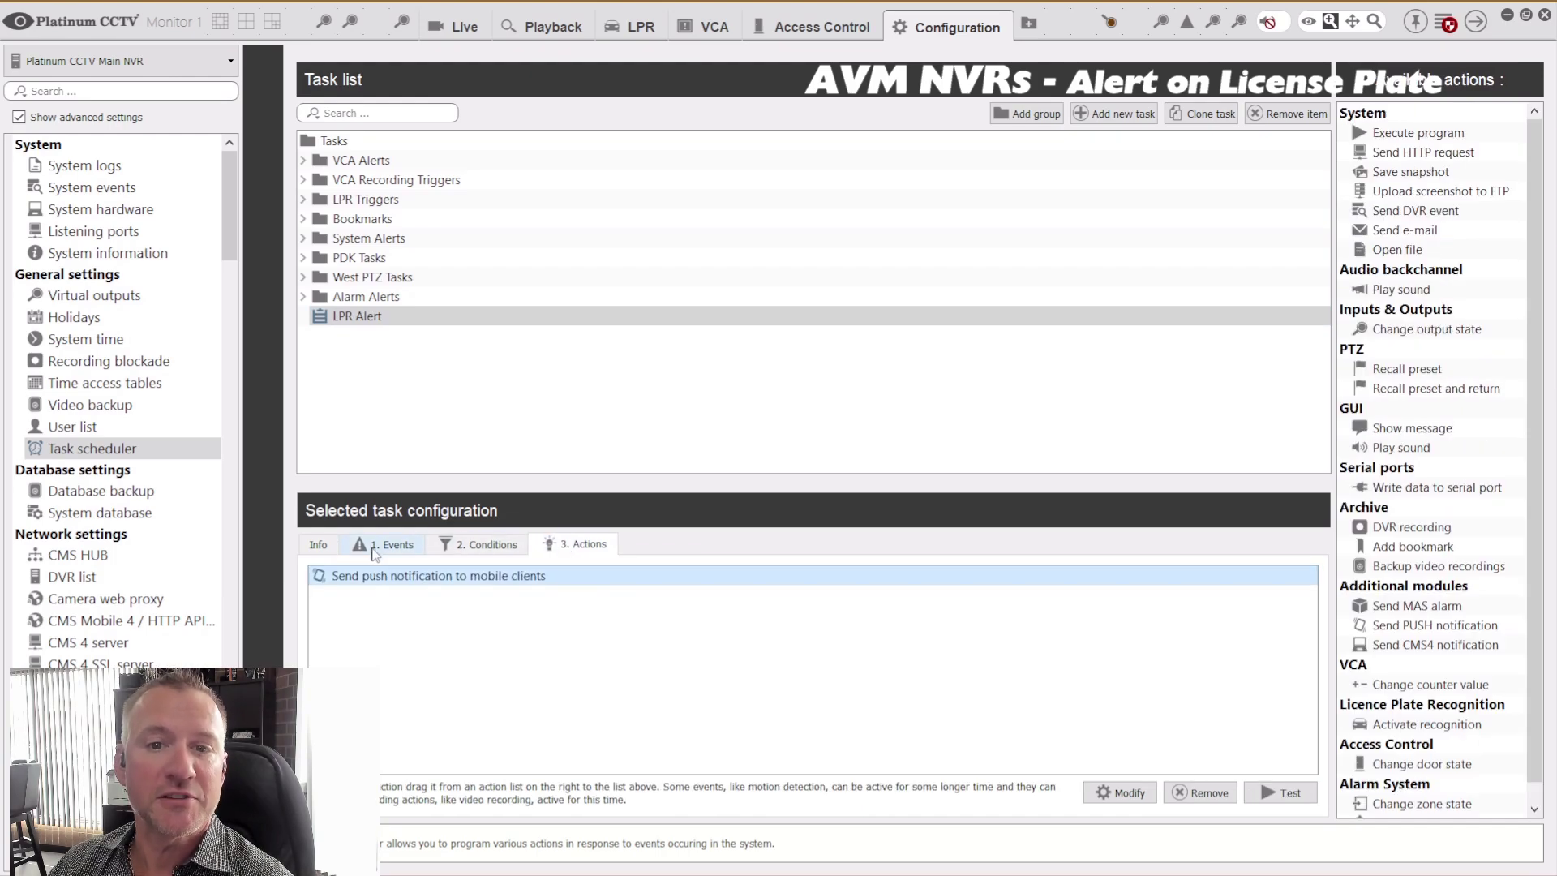
left_click(375, 551)
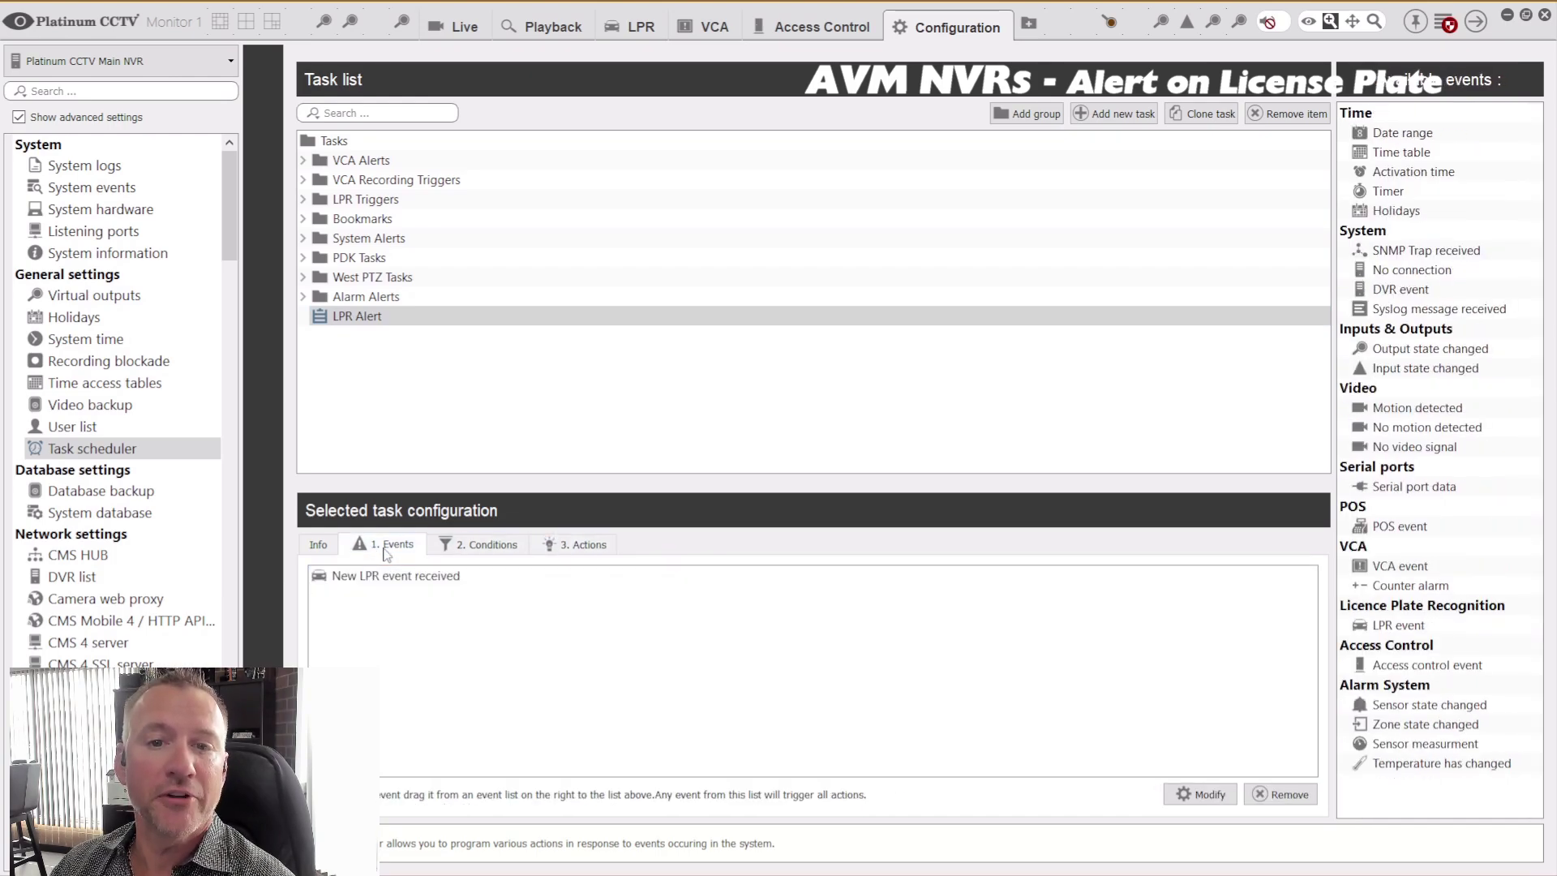
Switch the configured device to CMS Client and open its task scheduler.
left_click(159, 69)
left_click(69, 107)
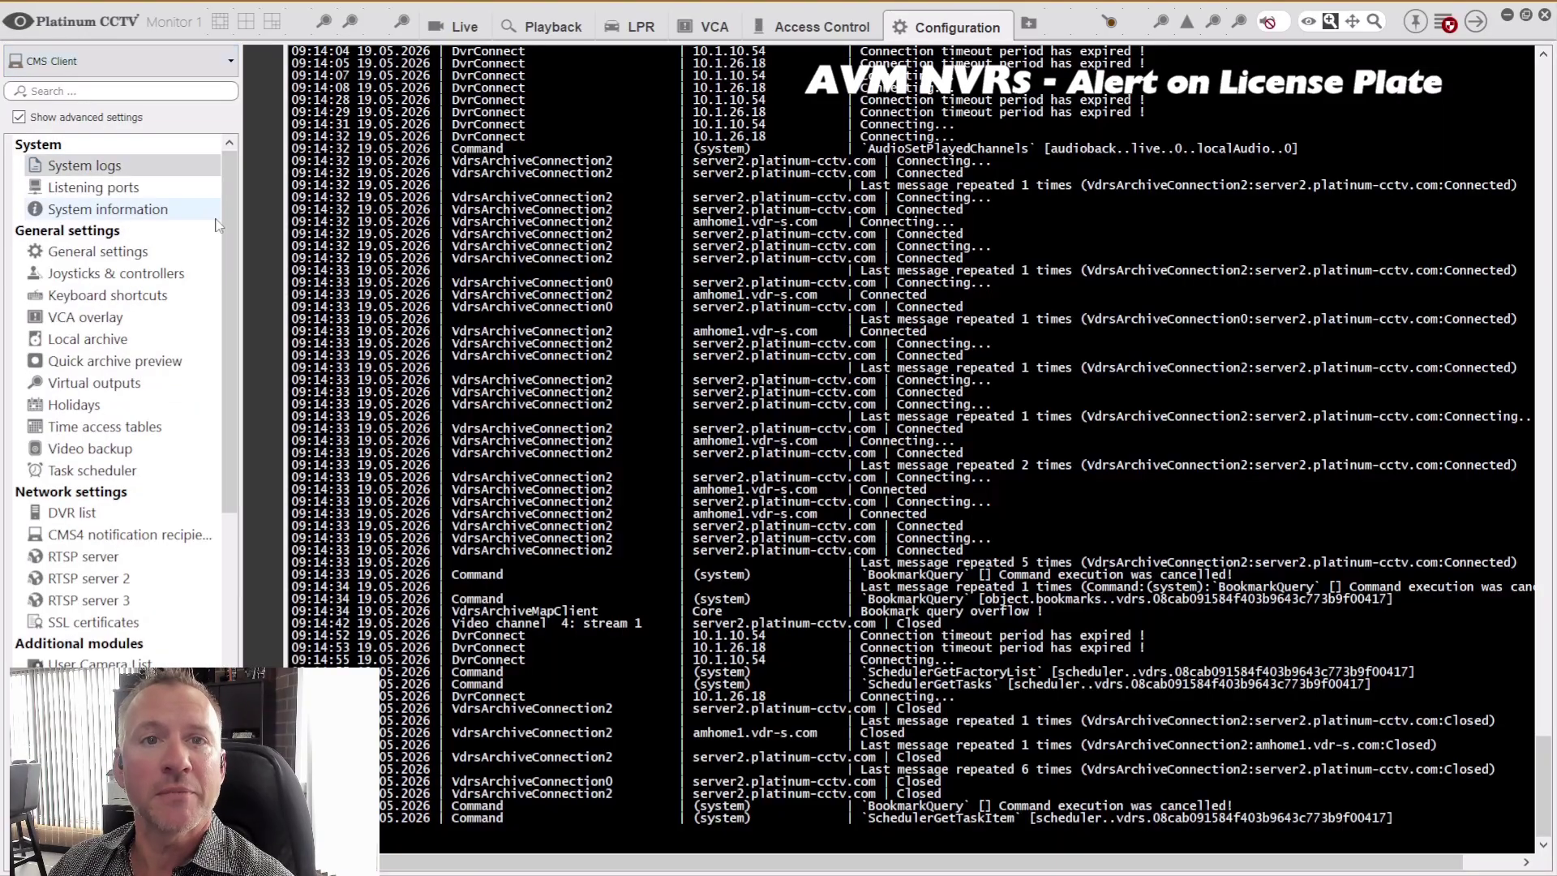
left_click(103, 61)
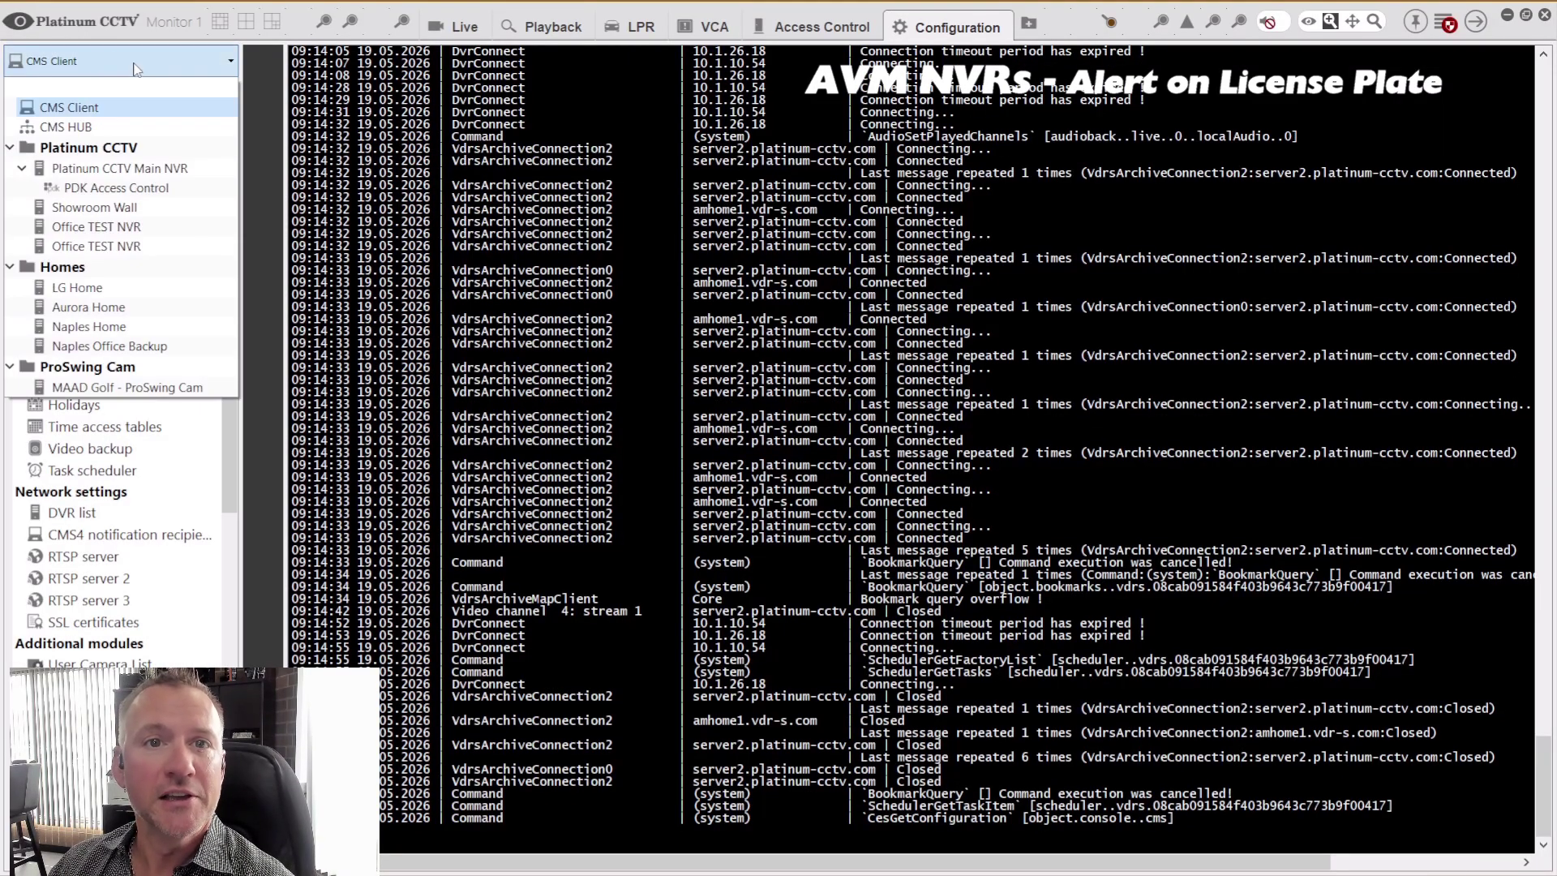
left_click(94, 115)
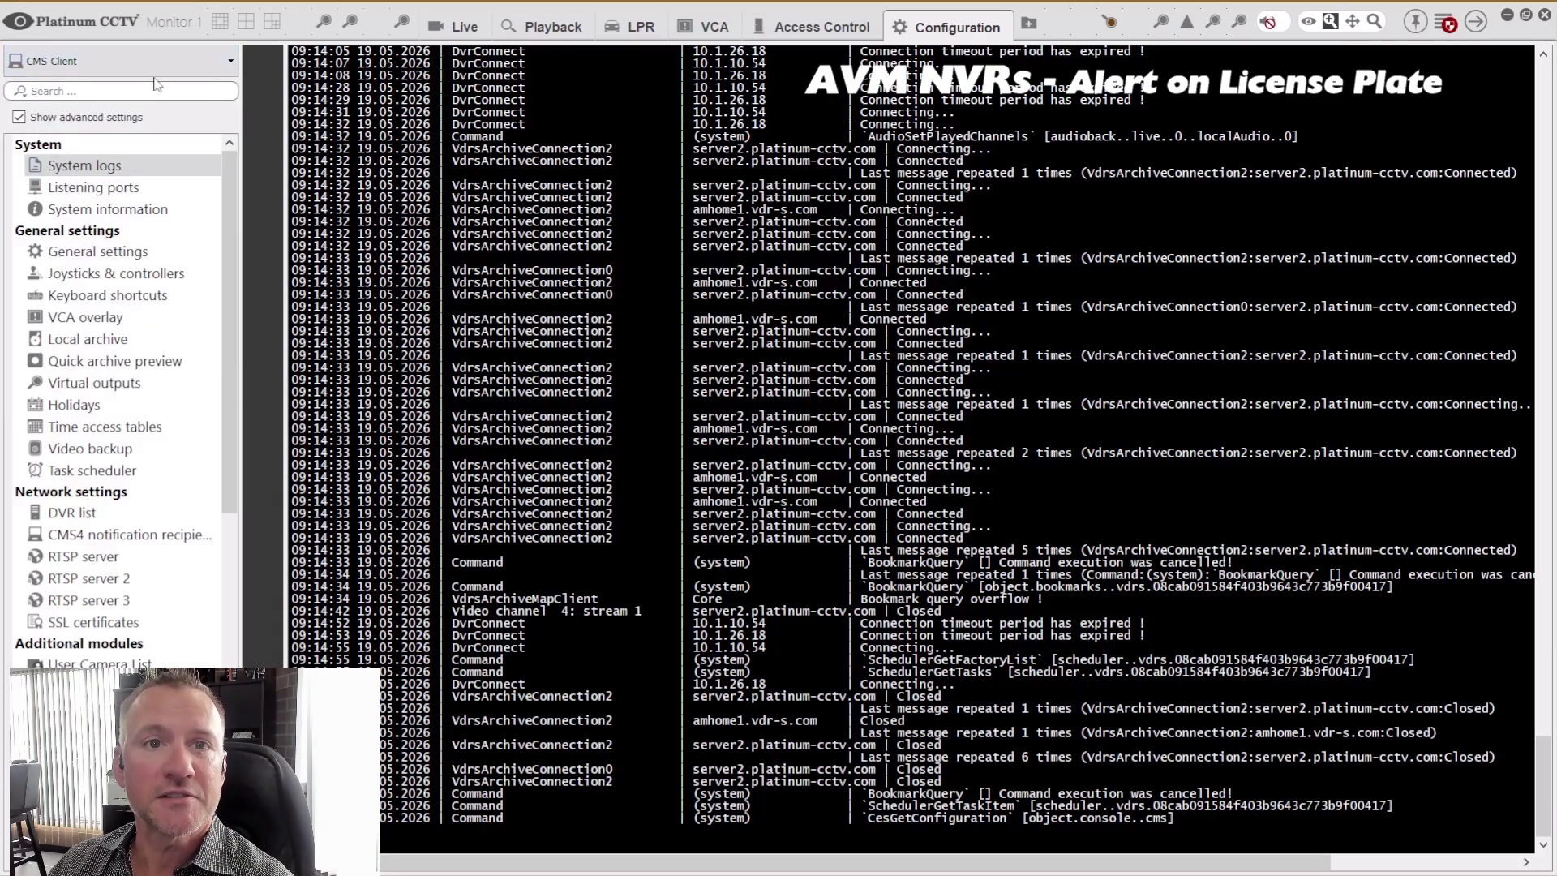
left_click(104, 473)
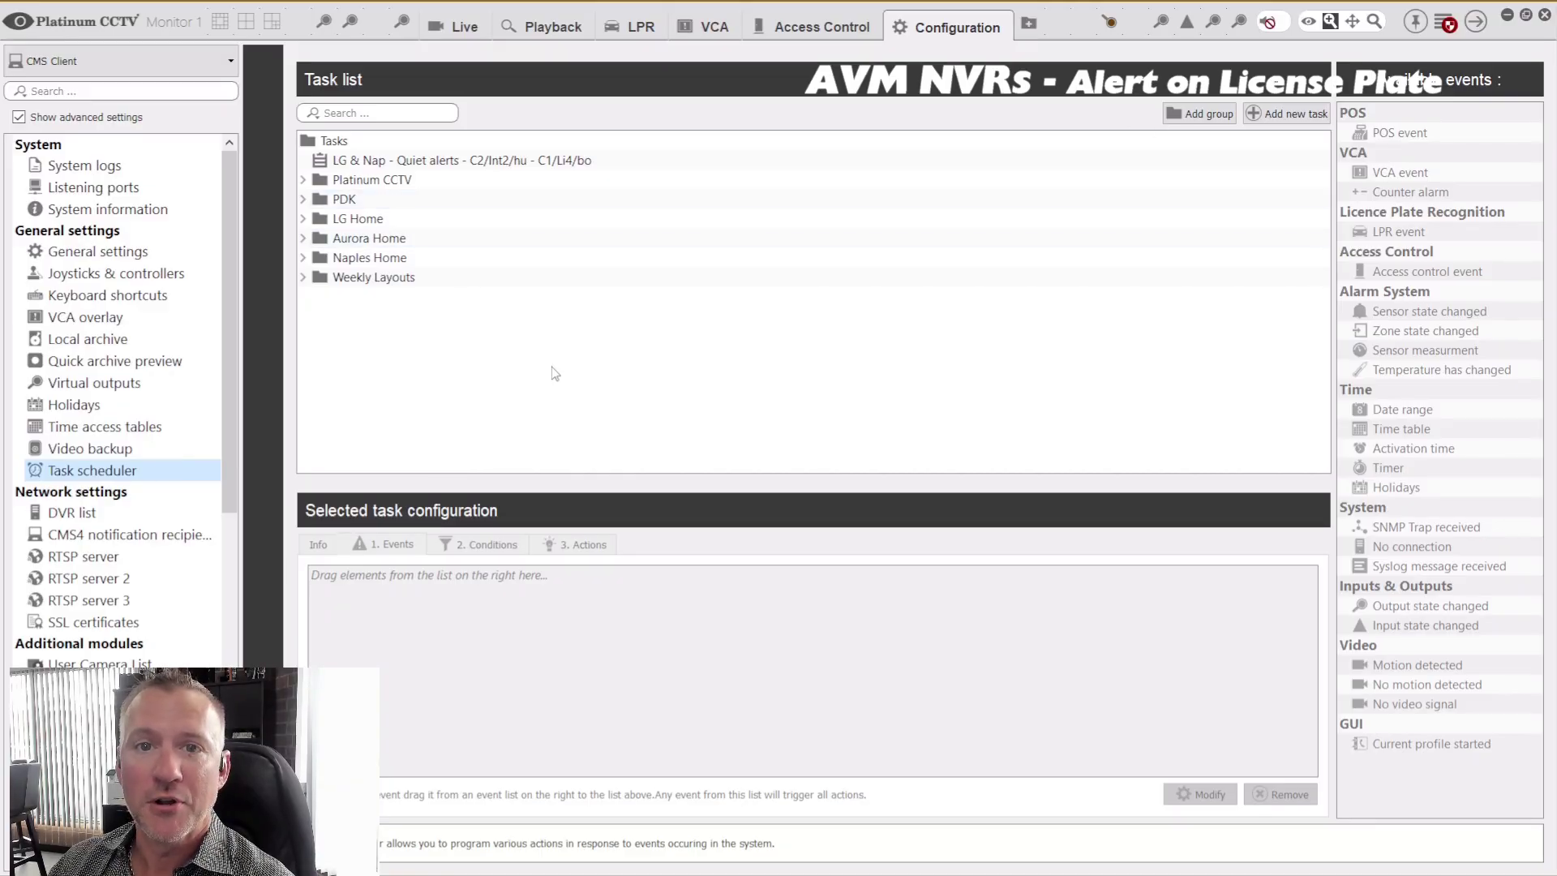
Create a task named LPR Alert and add an LPR event on Platinum CCTV Main NVR for the copied licence plate number.
left_click(1279, 116)
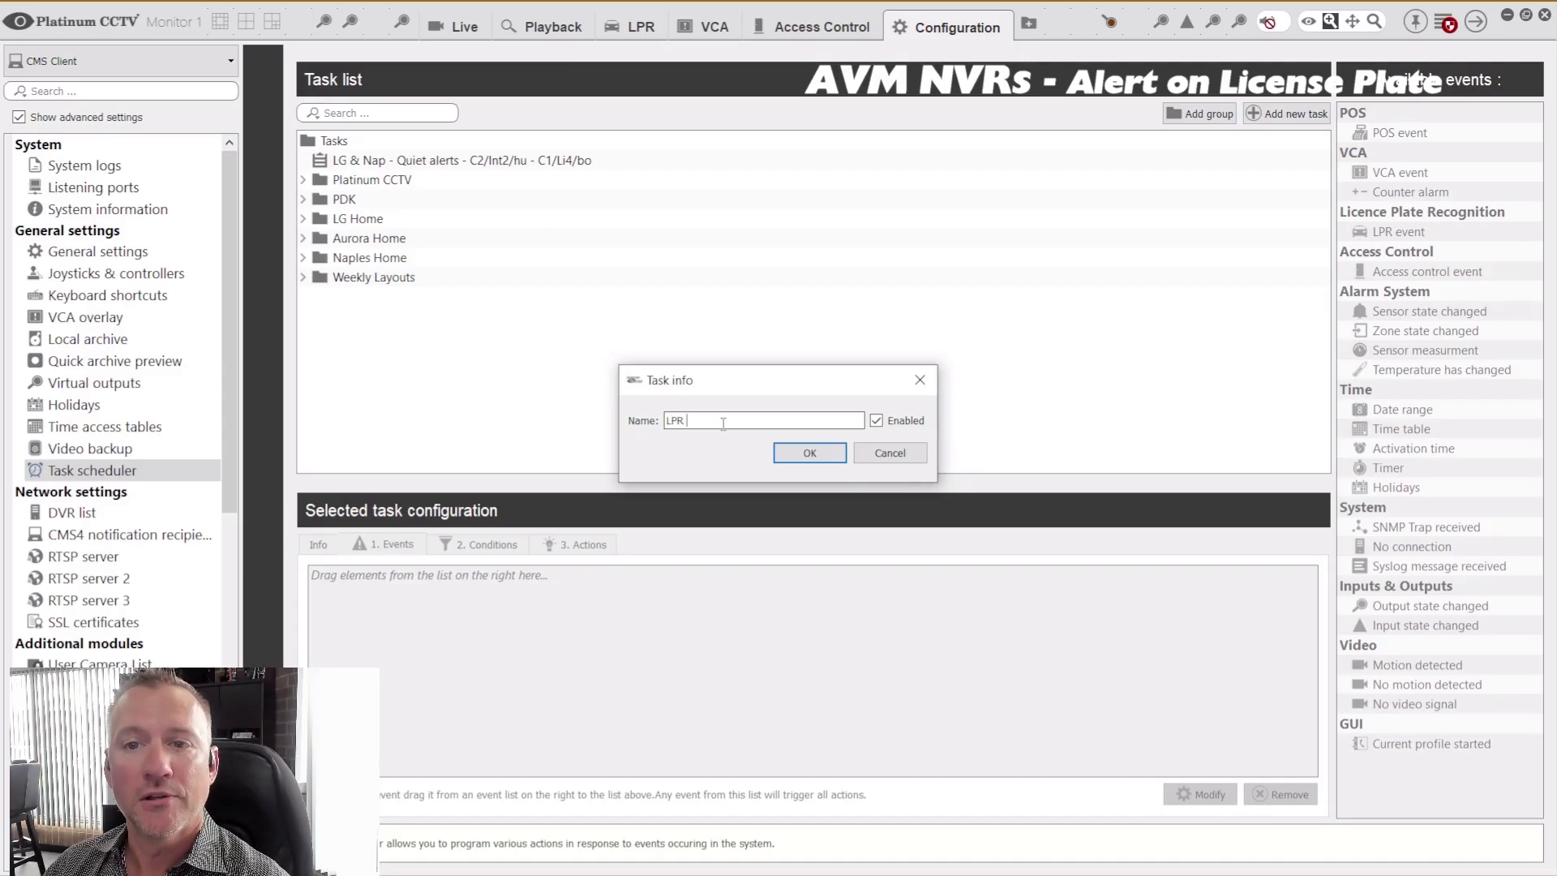
left_click(787, 455)
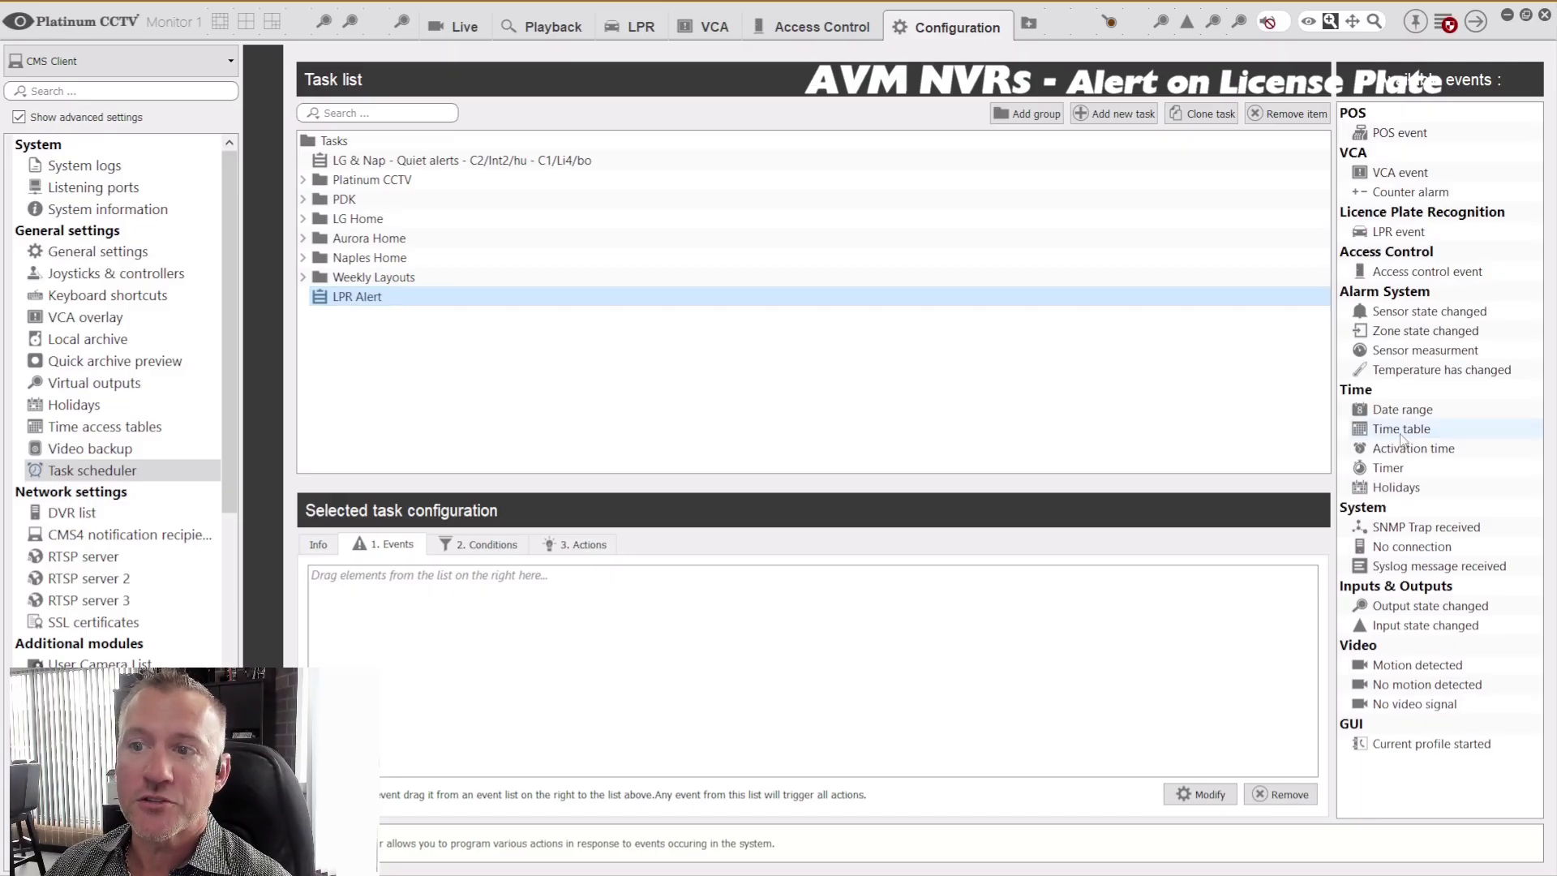
left_click_drag(1432, 232, 569, 596)
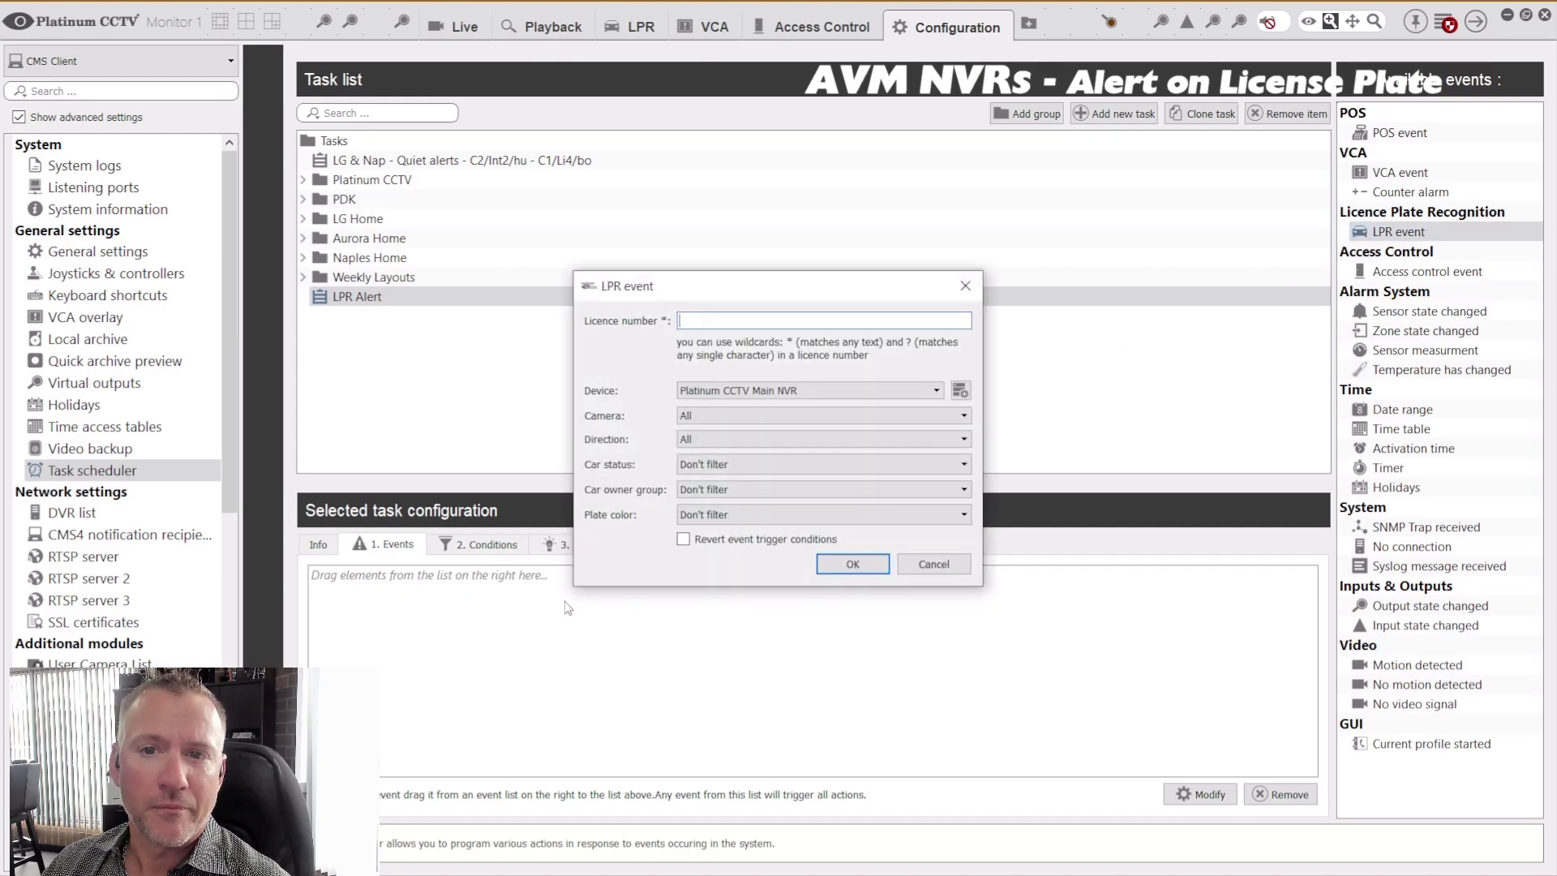
key("ctrl+v")
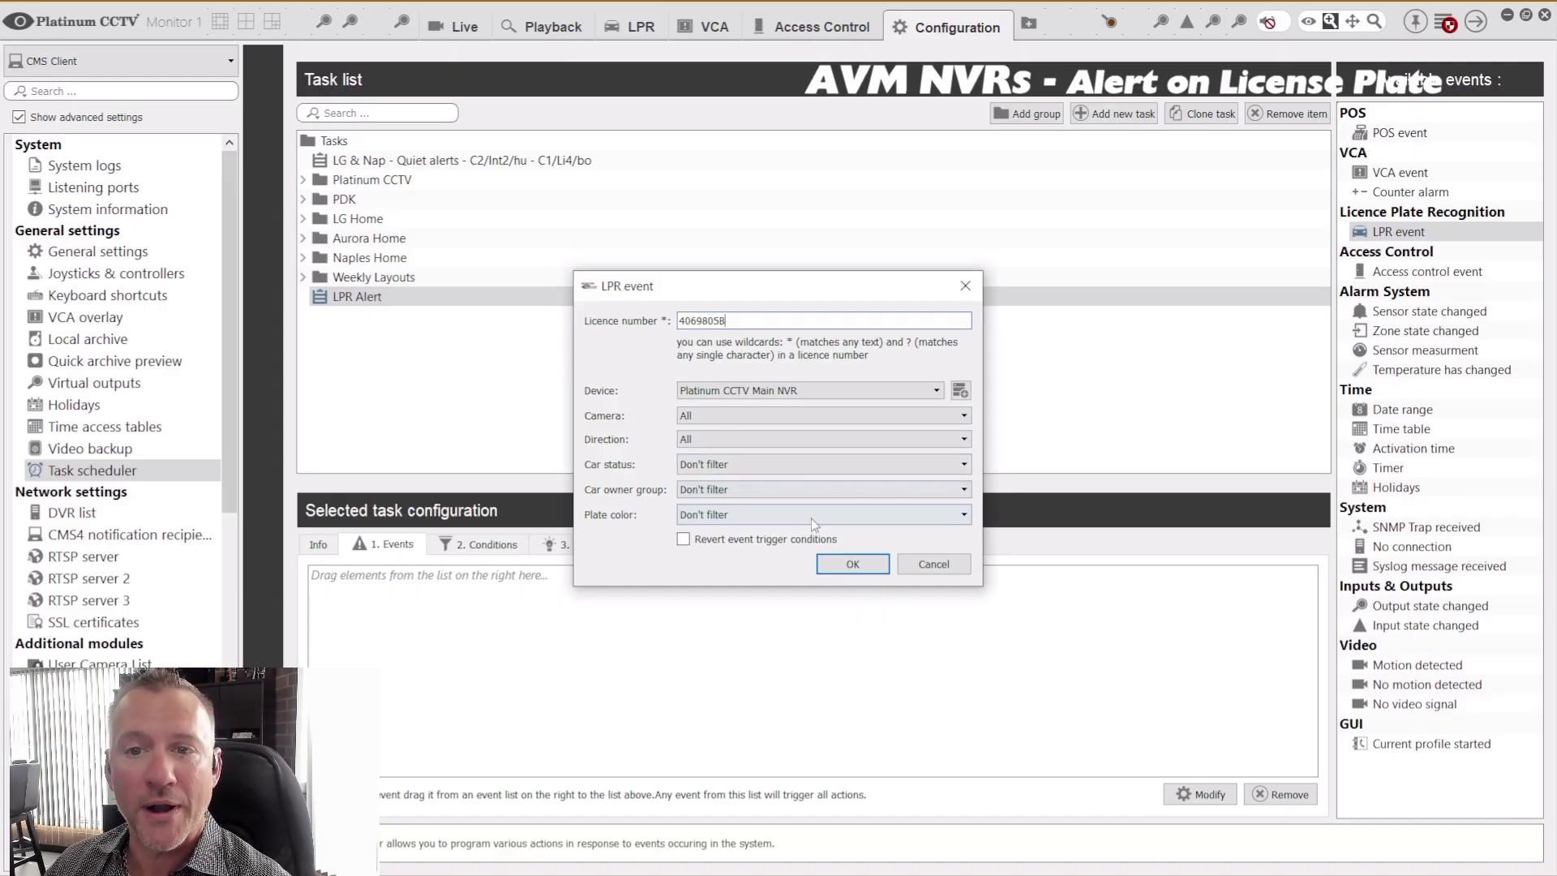
left_click(852, 563)
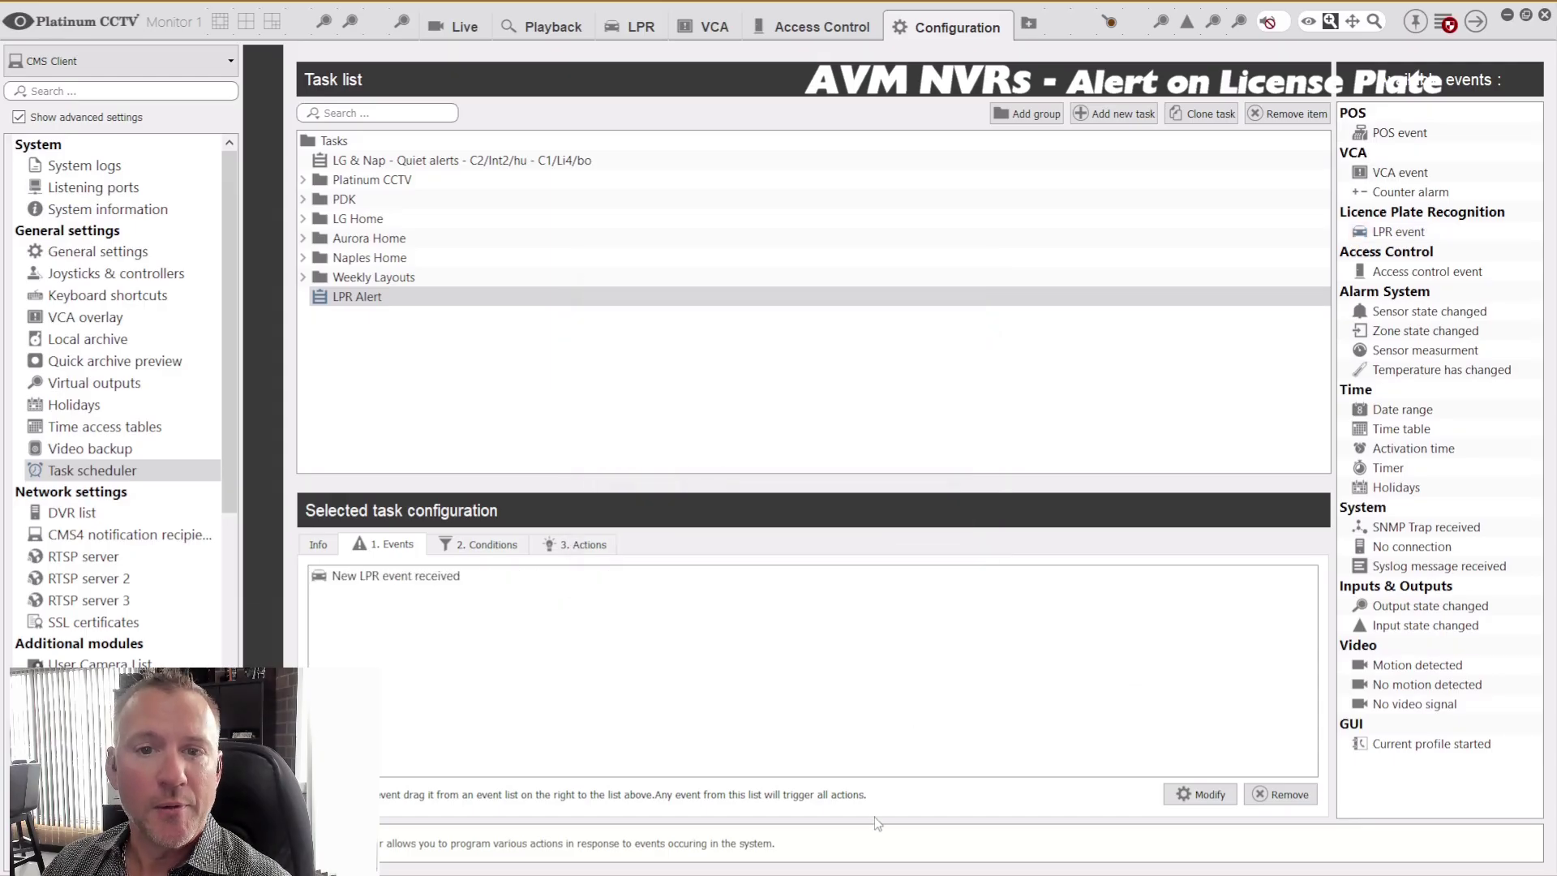
Examine the conditions available for the LPR Alert task, including date range and time range.
left_click(491, 545)
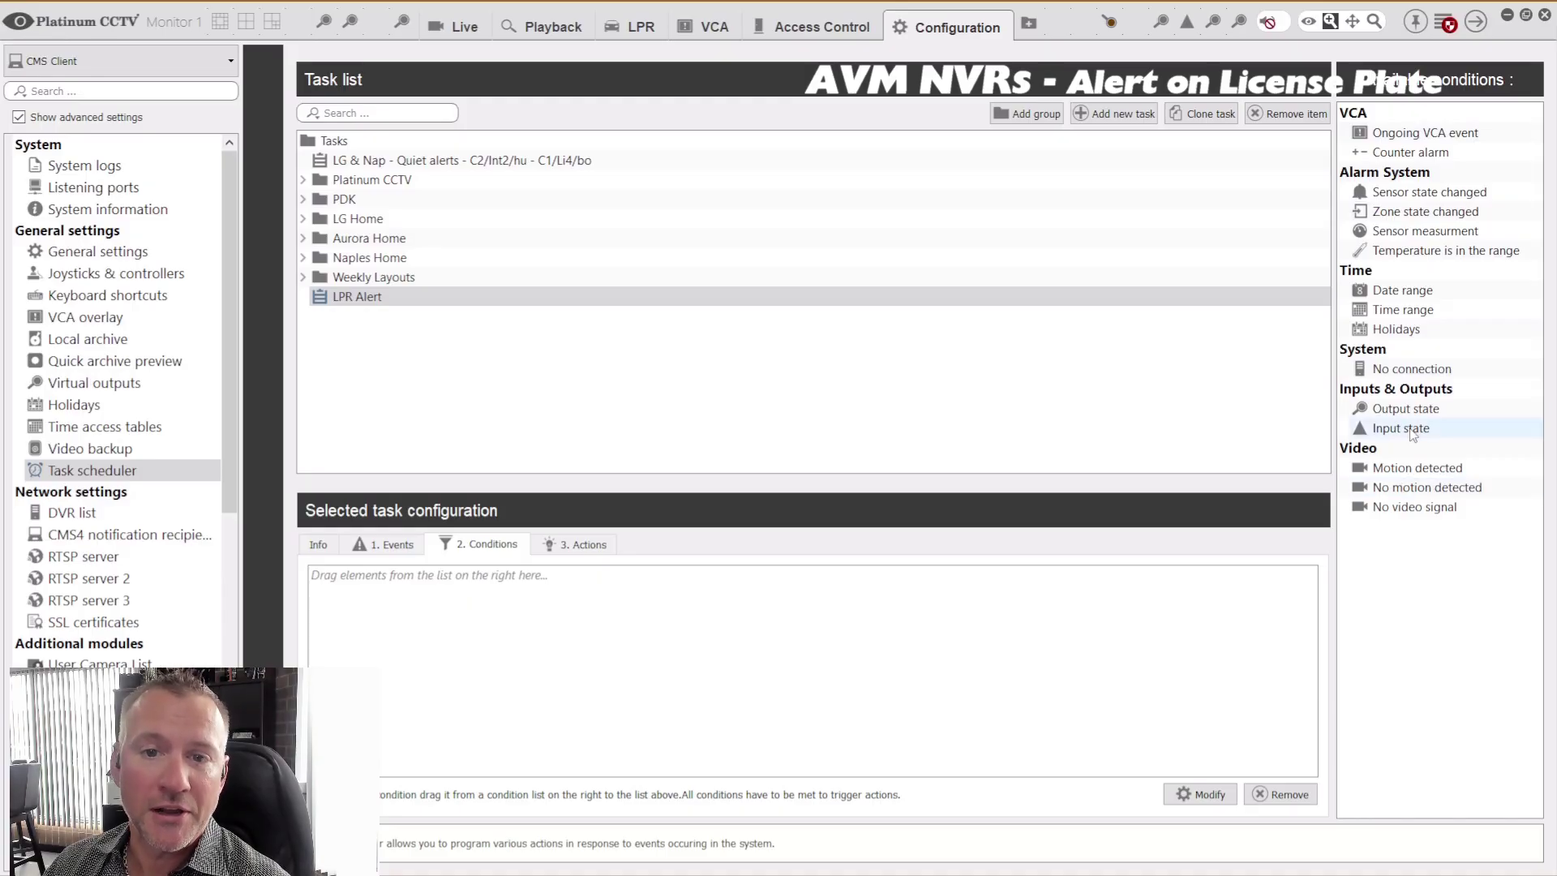
left_click(1405, 297)
left_click_drag(1406, 308, 660, 552)
Add the GUI Play sound action to the LPR Alert task.
left_click(574, 545)
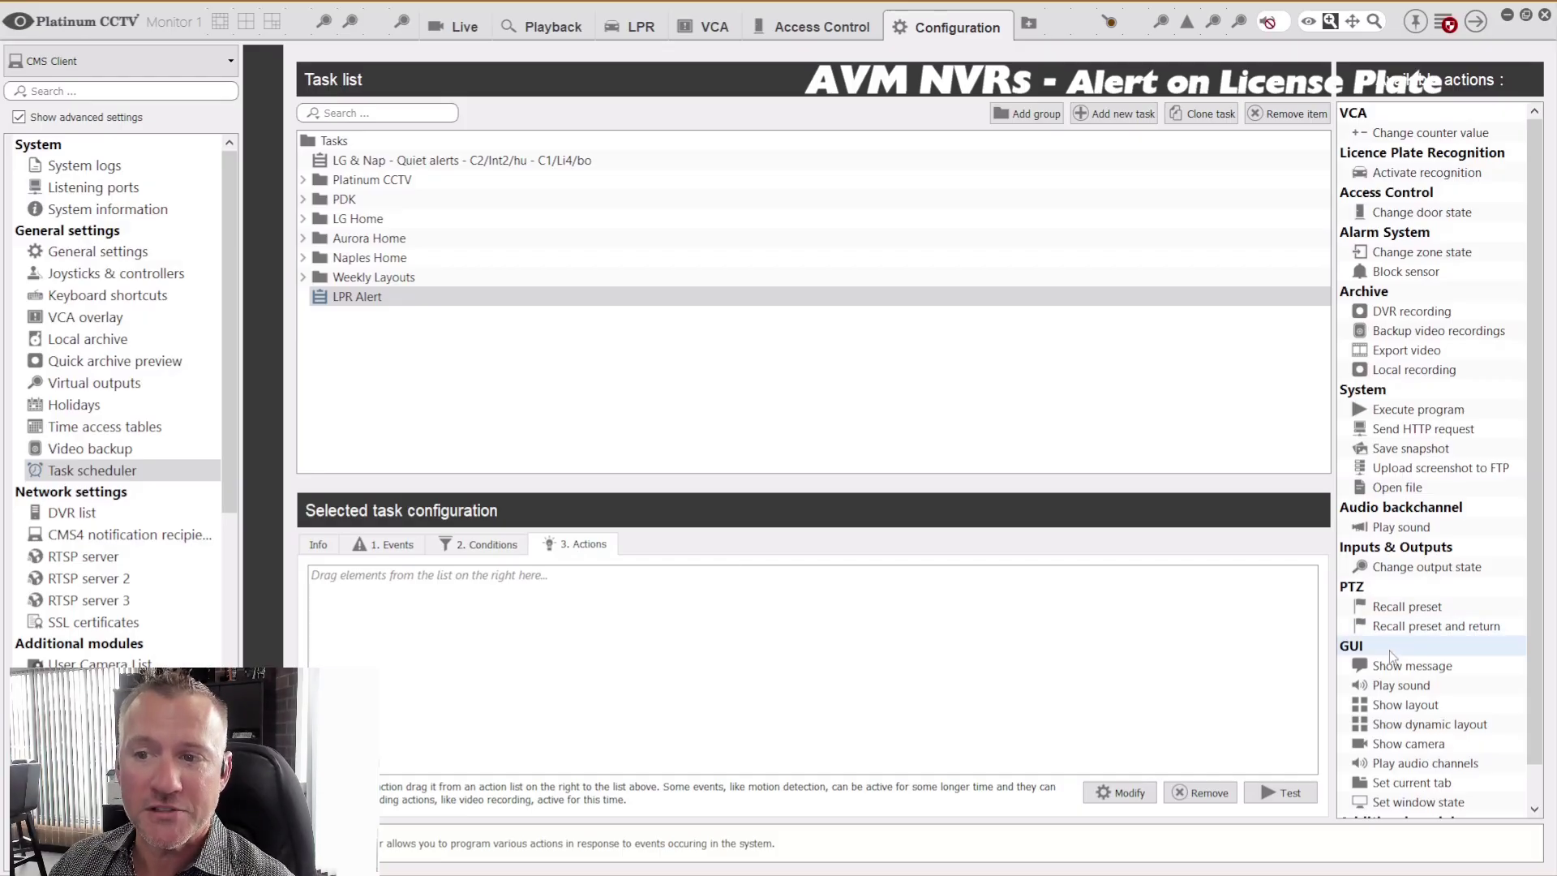
scroll(1391, 665, "down", 1)
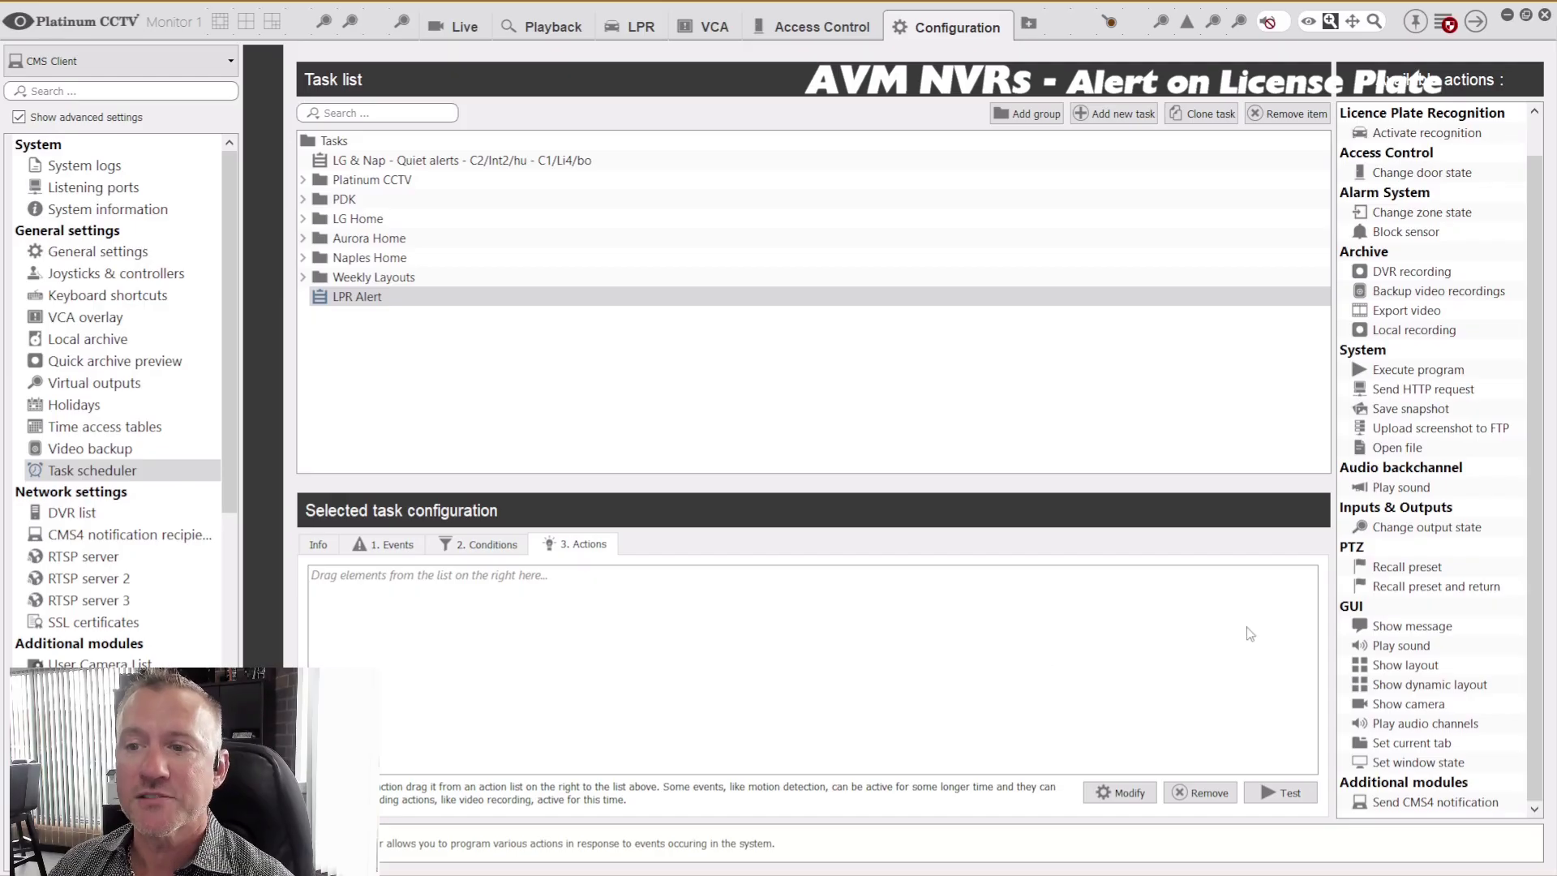
left_click_drag(1380, 647, 721, 656)
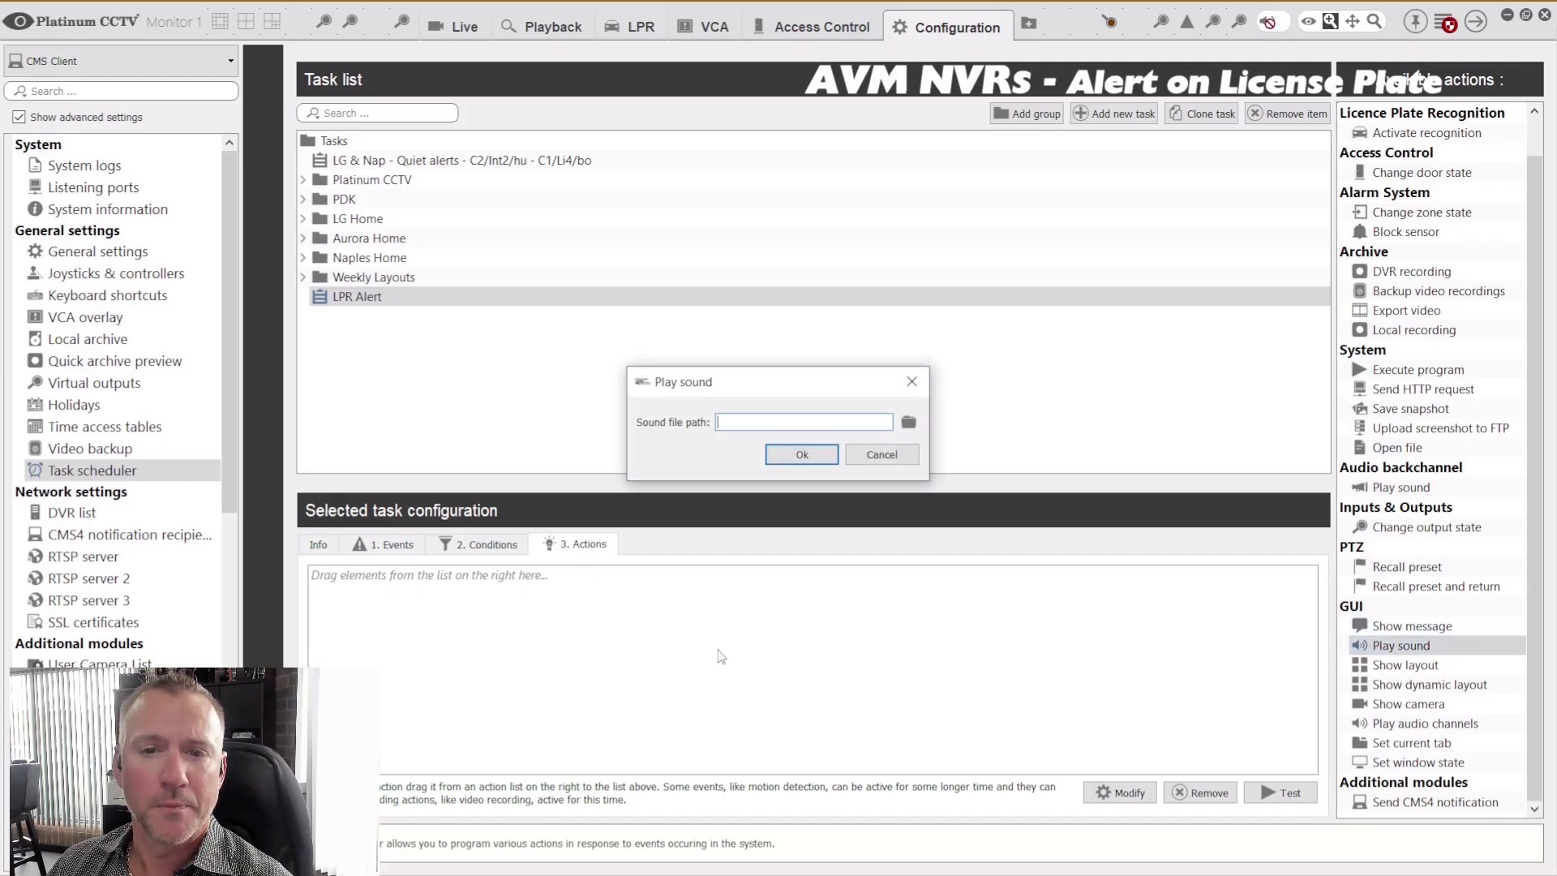
Set the action's sound file to C:/Windows/media/chimes.wav.
left_click(909, 422)
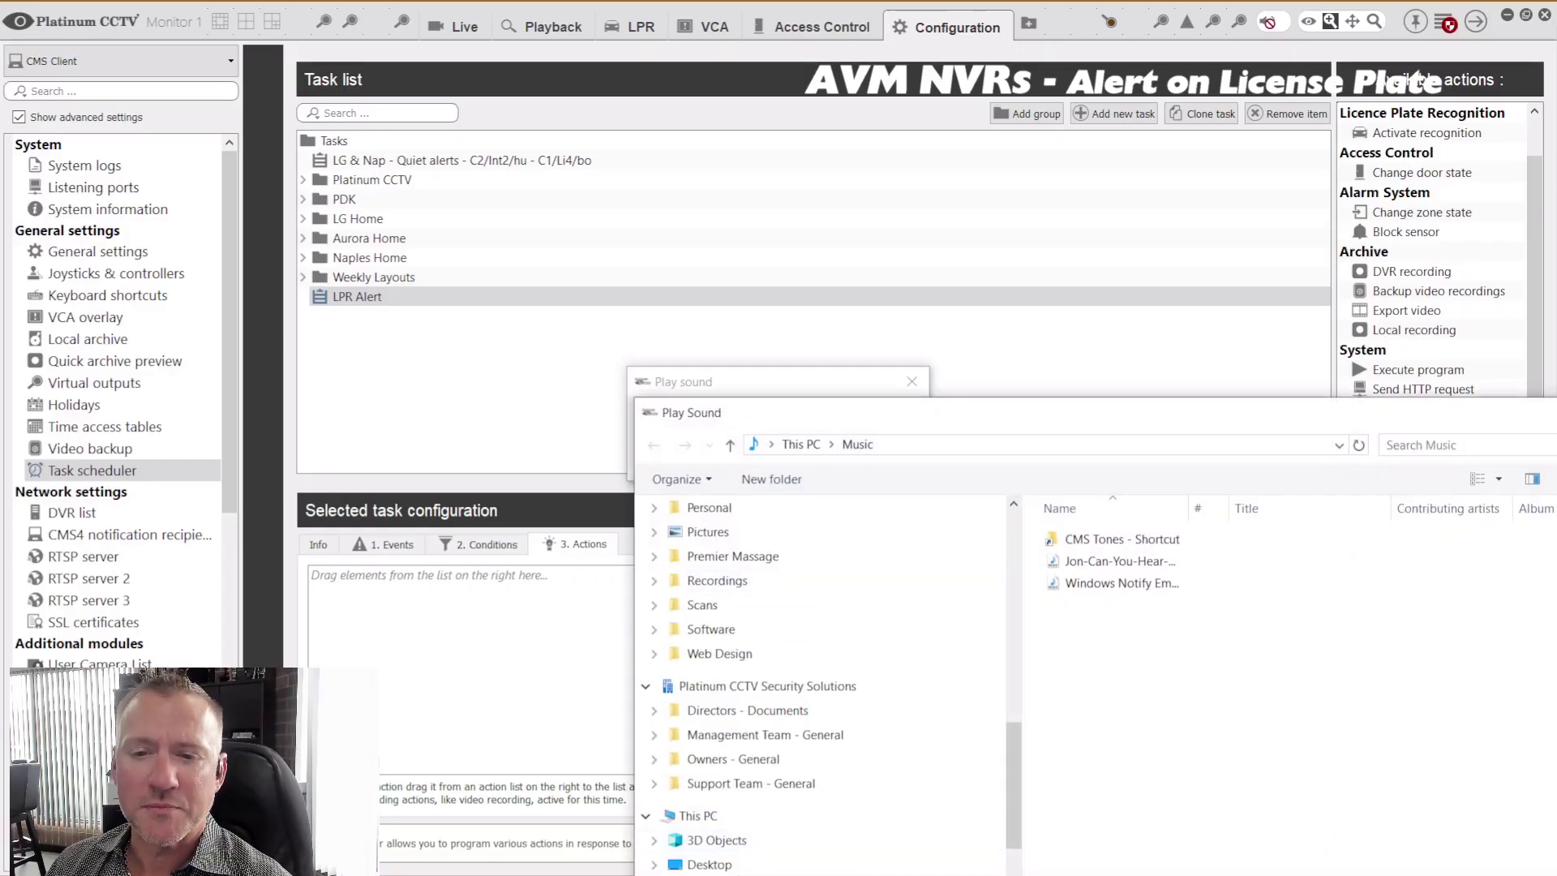
left_click(697, 815)
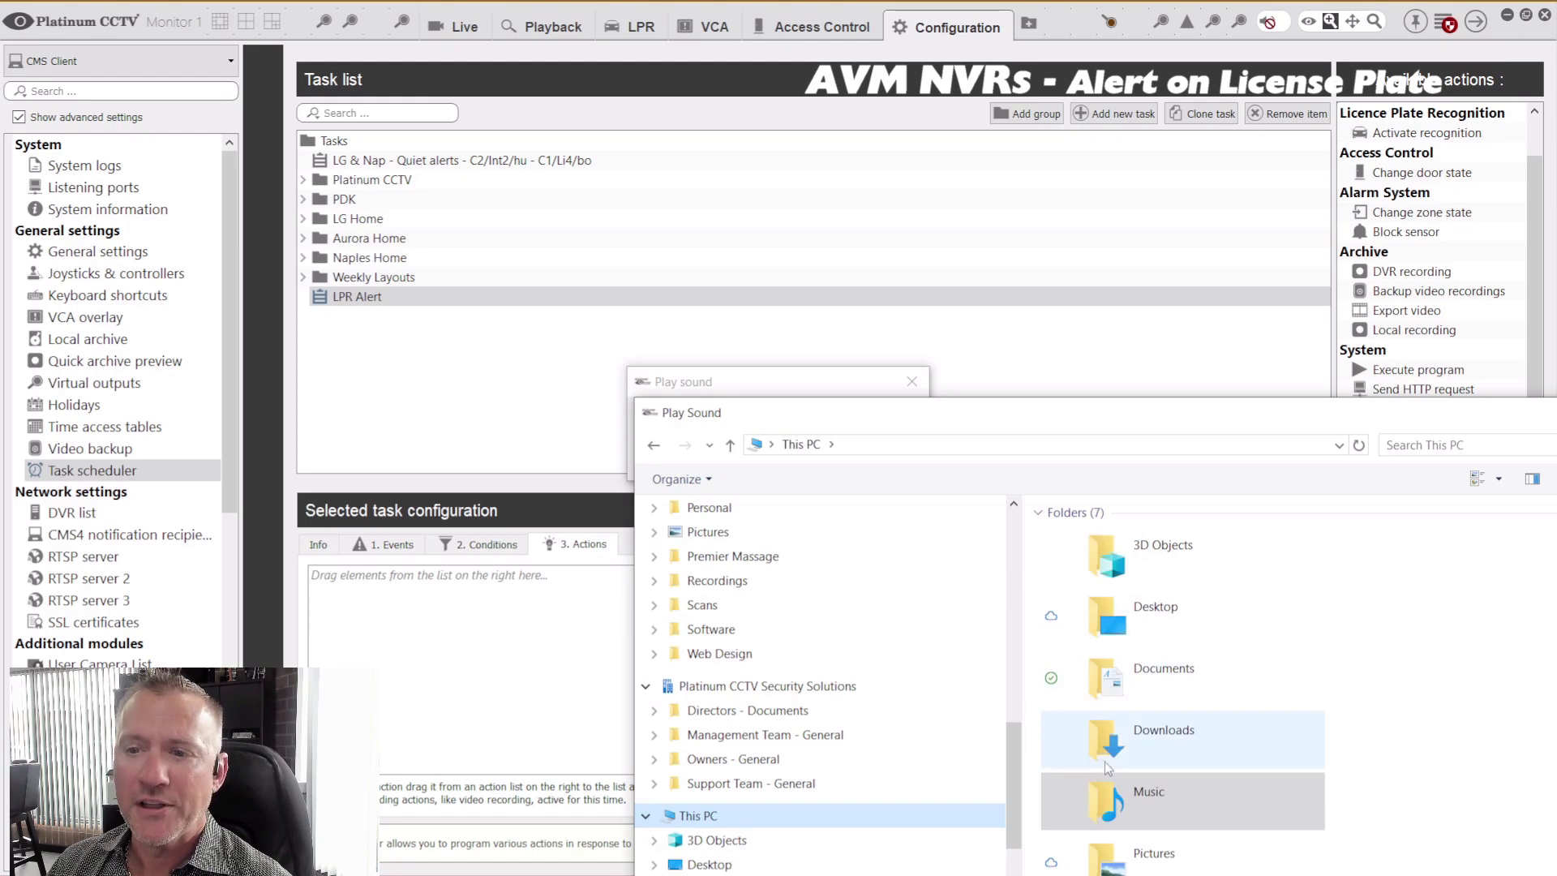
scroll(1129, 806, "down", 4)
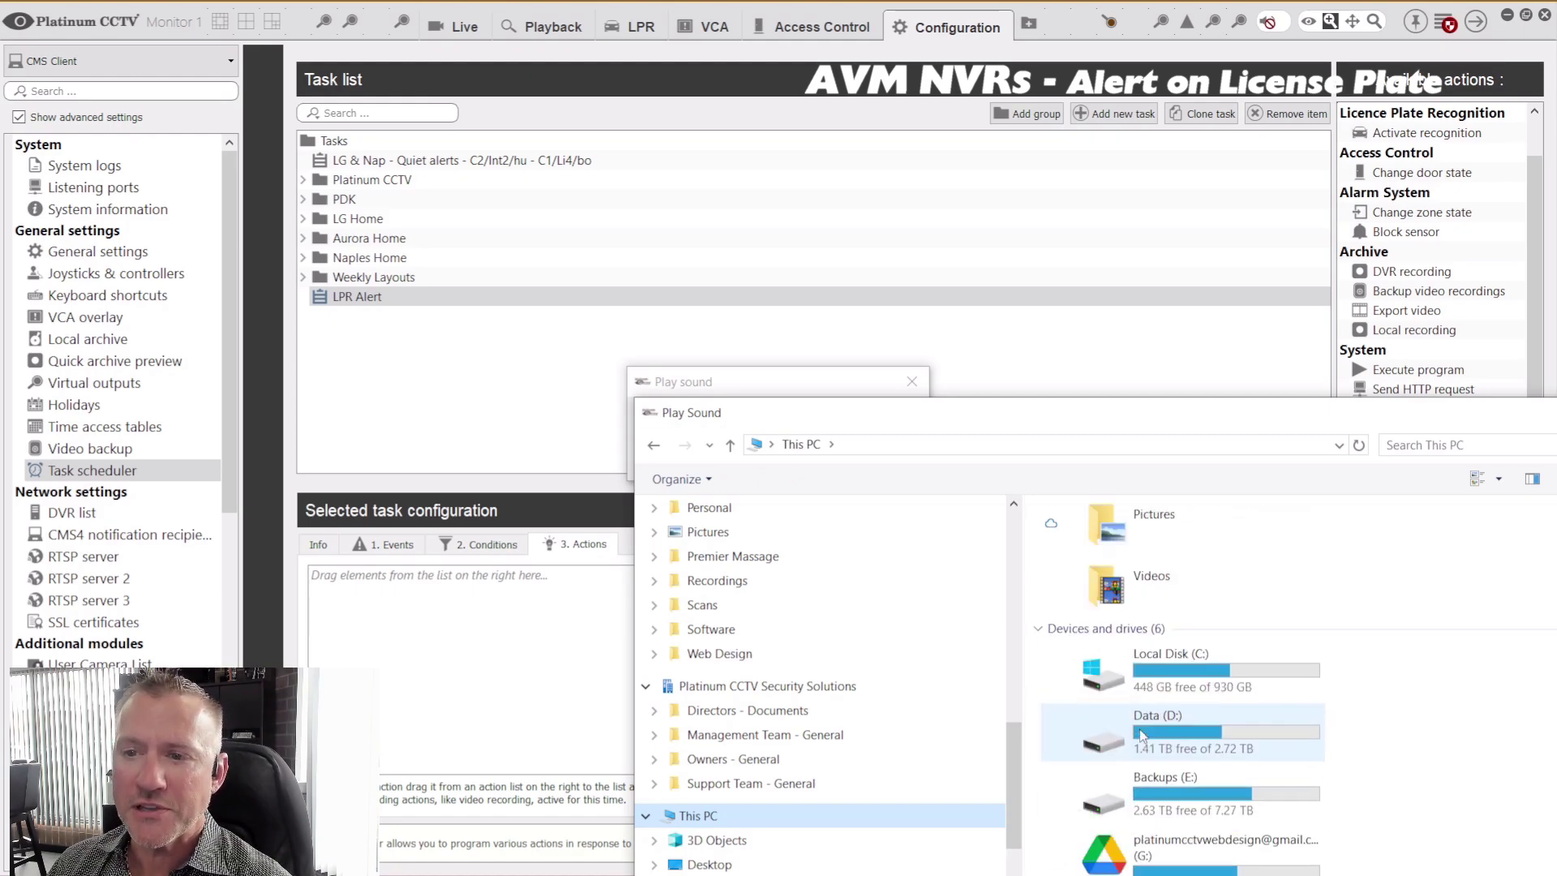
double_click(1168, 661)
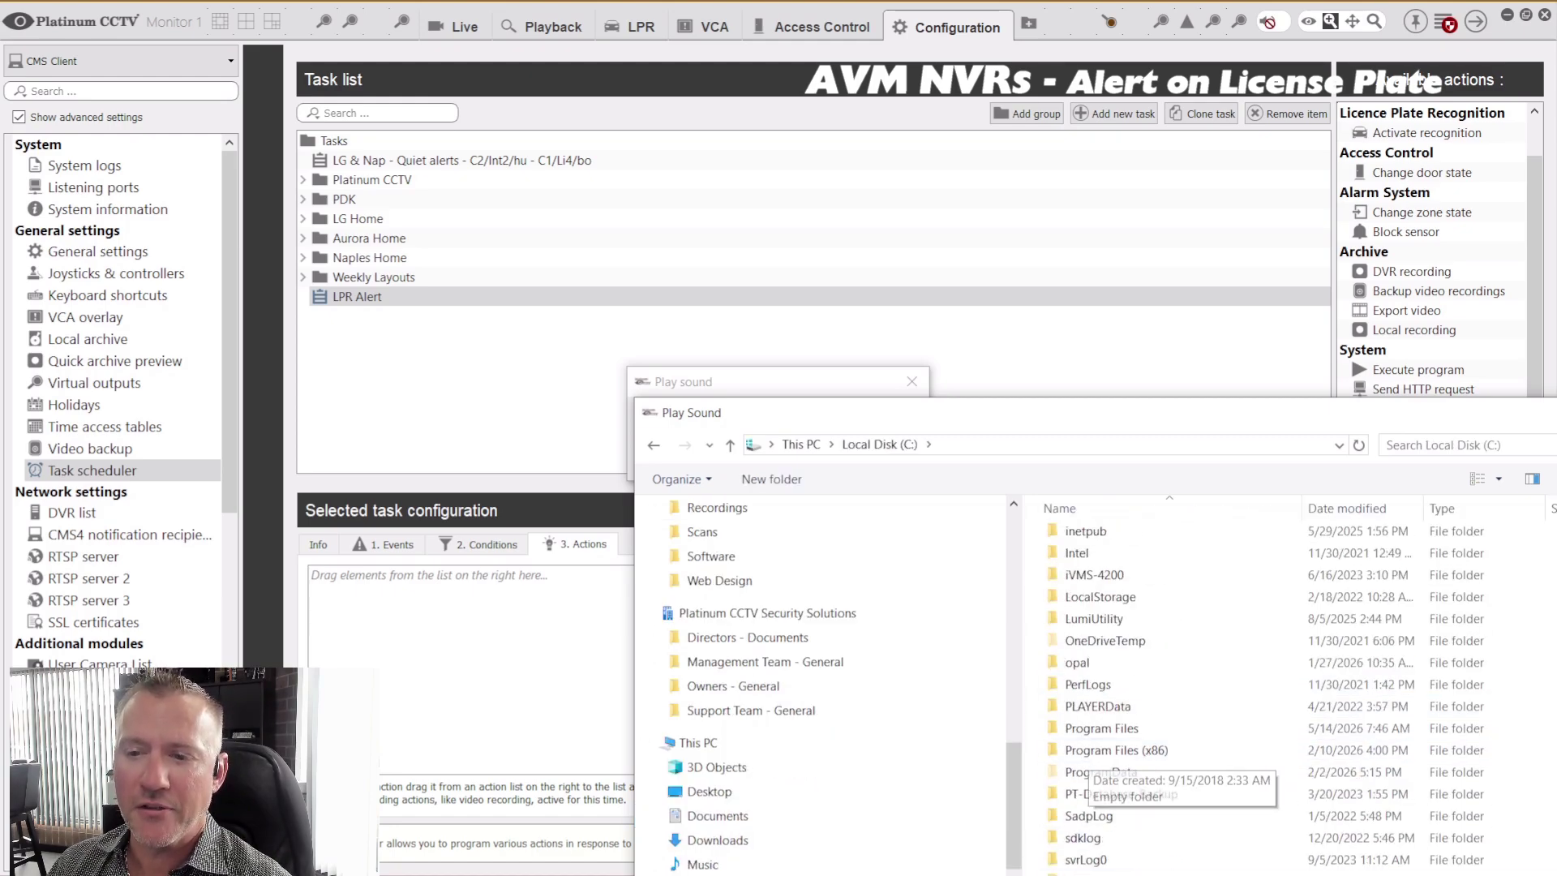
scroll(1087, 811, "down", 2)
double_click(1087, 843)
scroll(1127, 727, "down", 10)
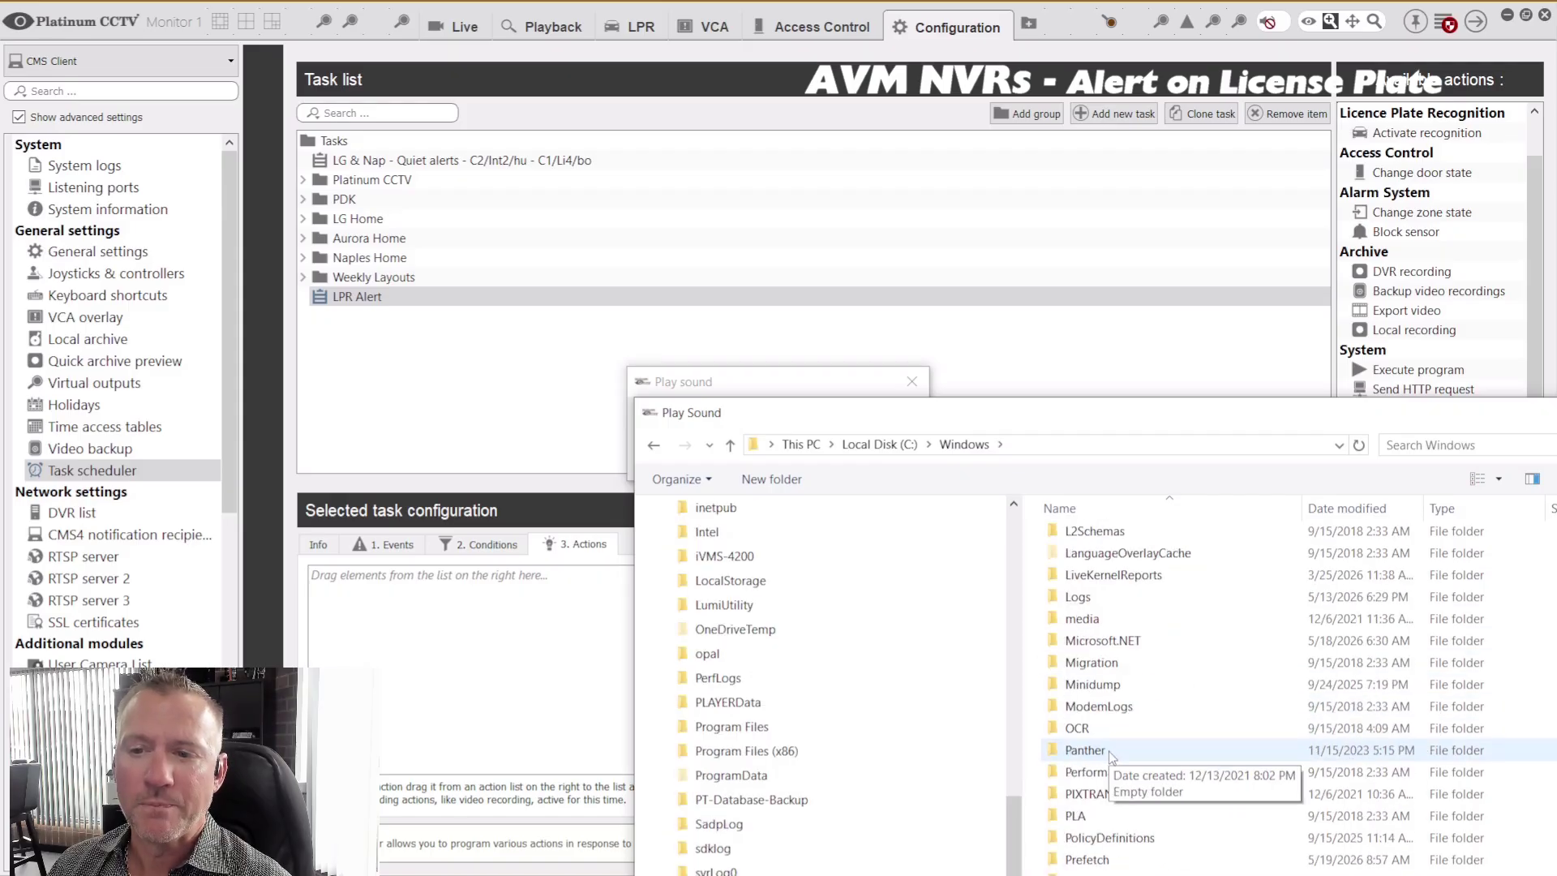
double_click(1085, 620)
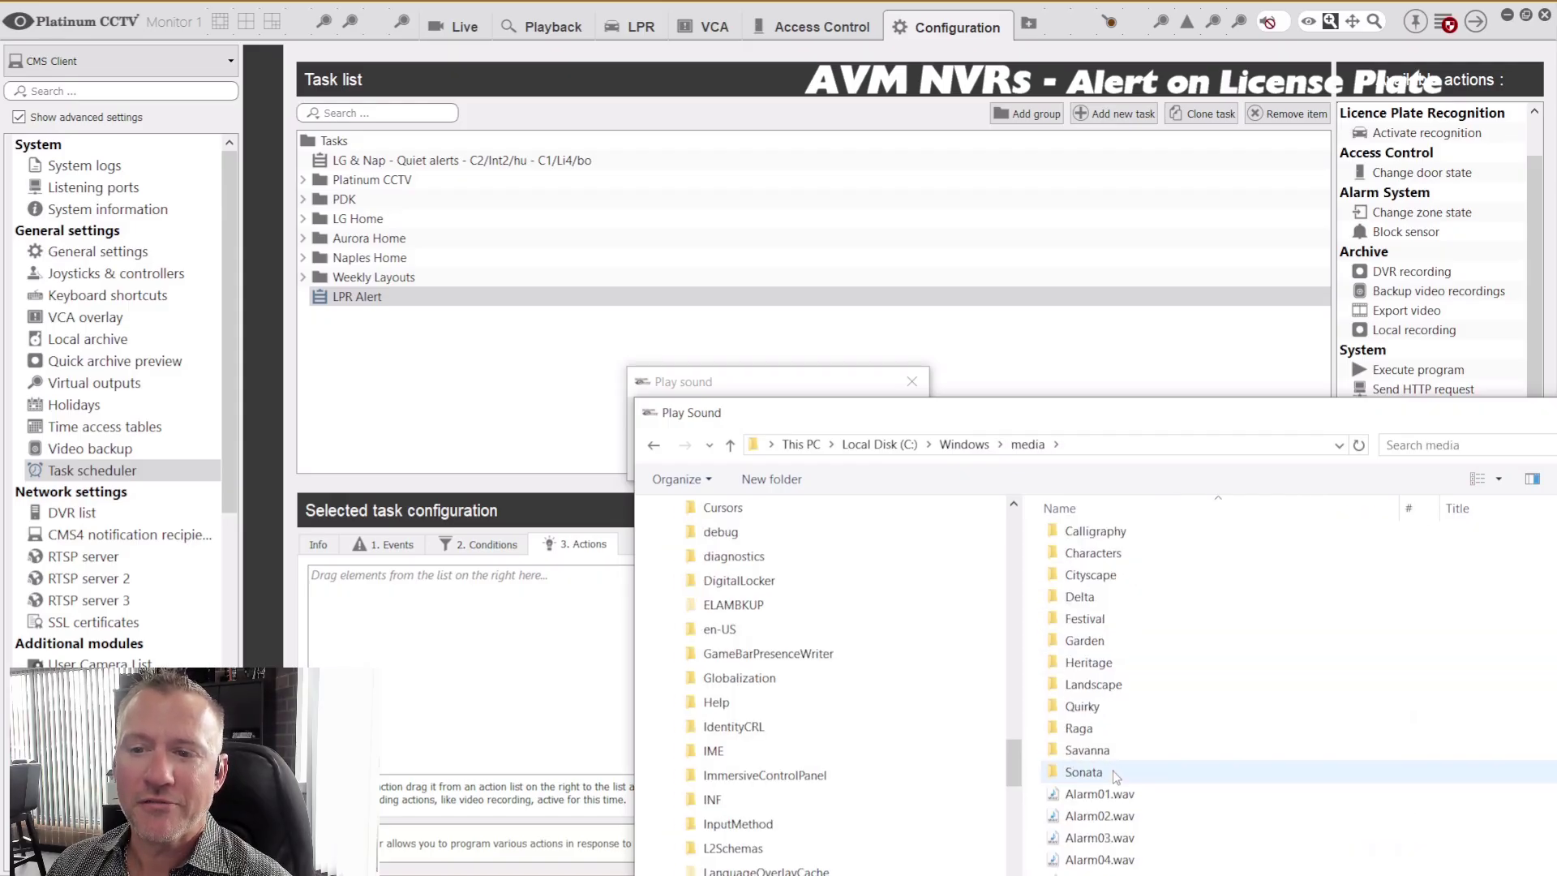
scroll(1119, 852, "down", 2)
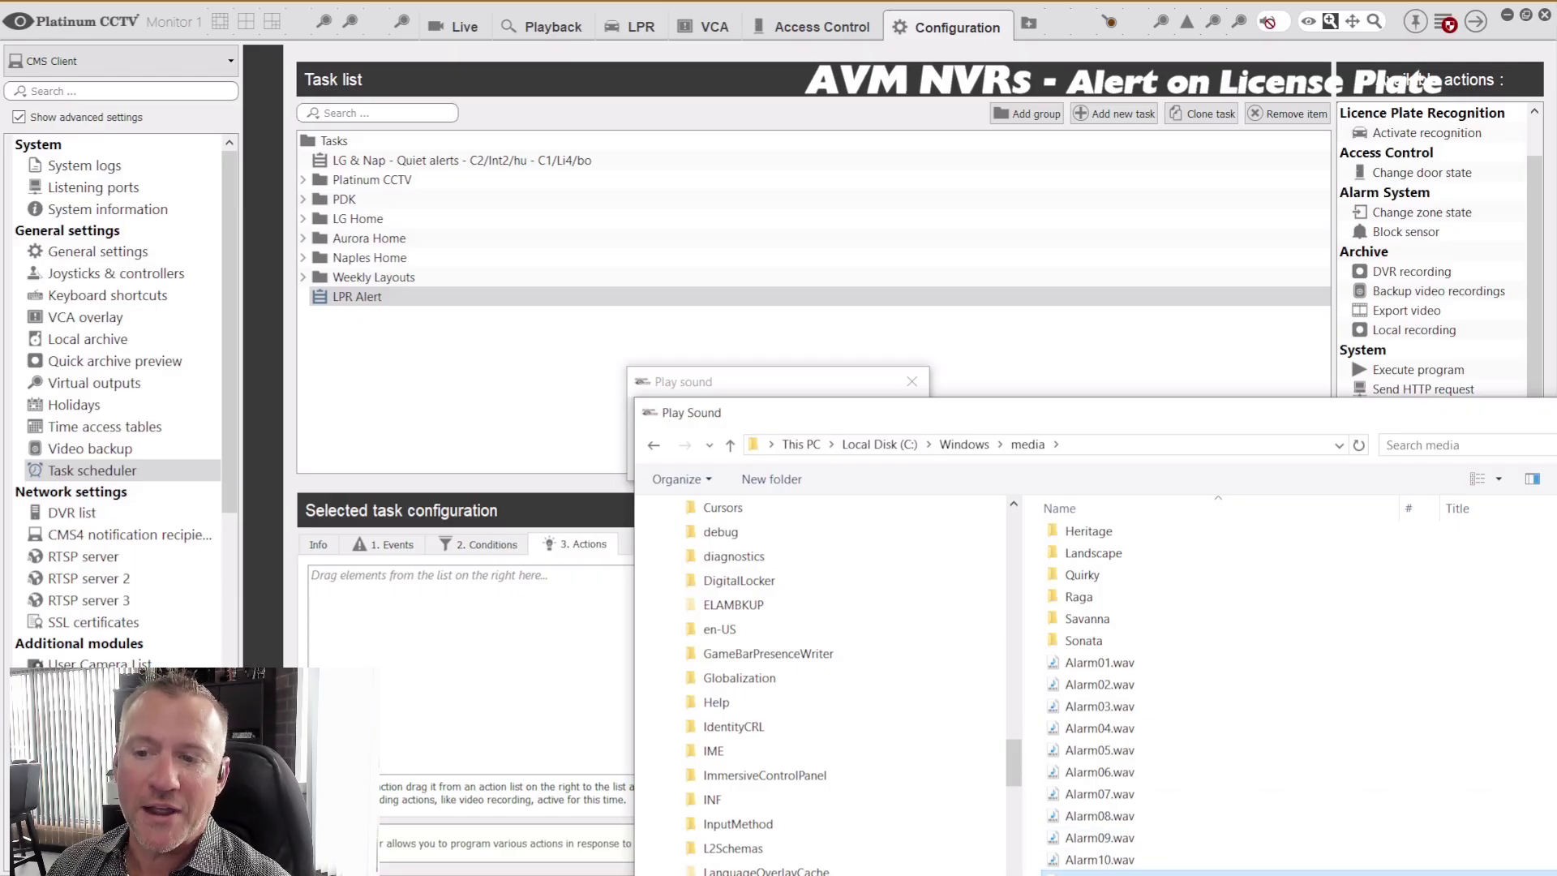
double_click(1099, 874)
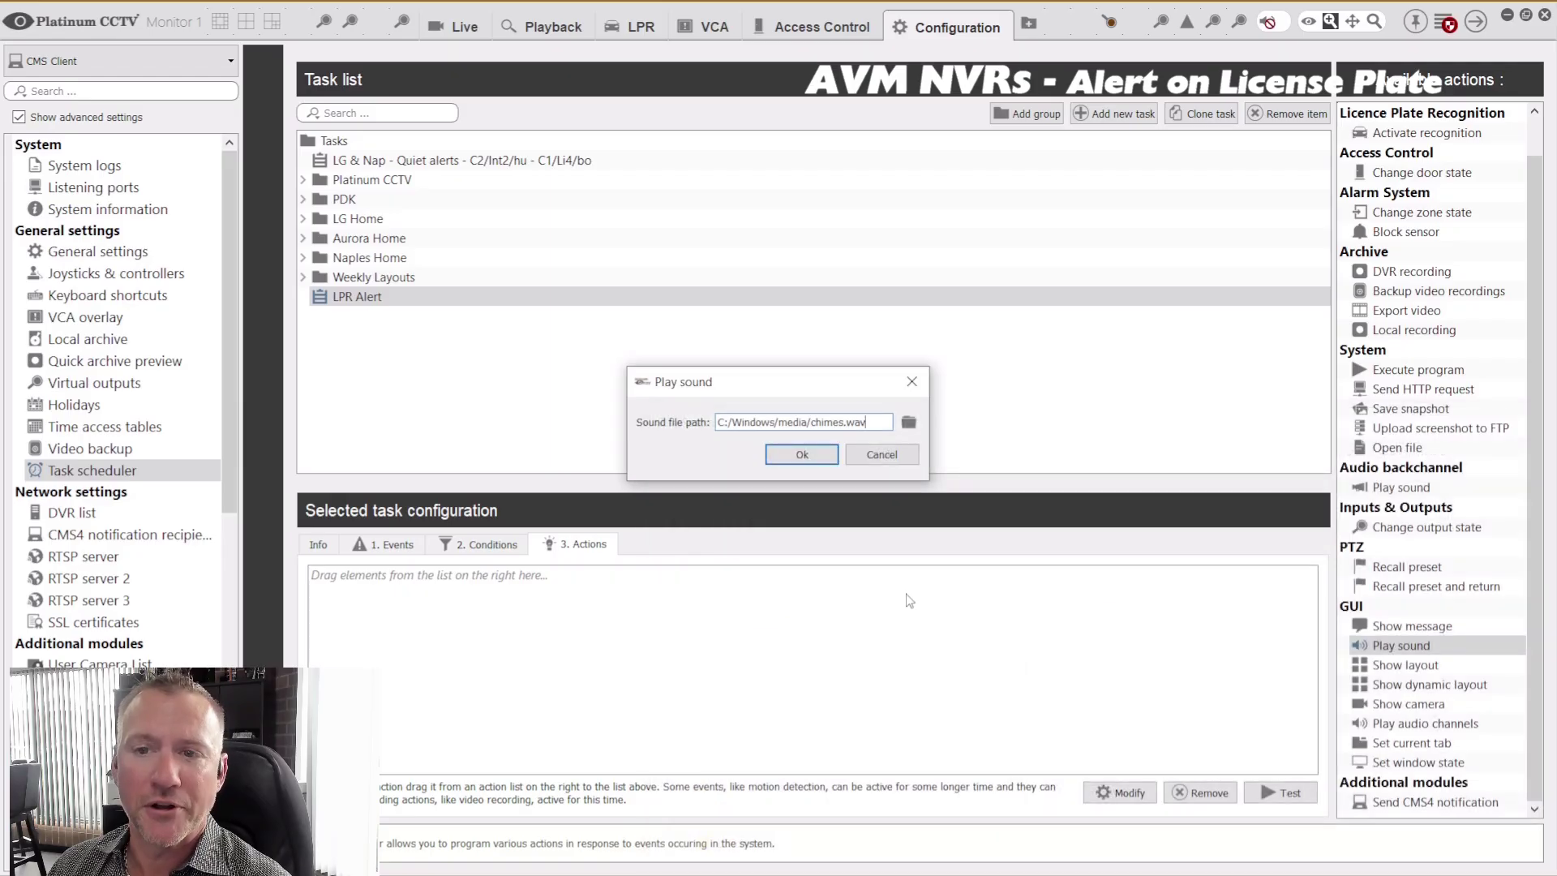
left_click(808, 450)
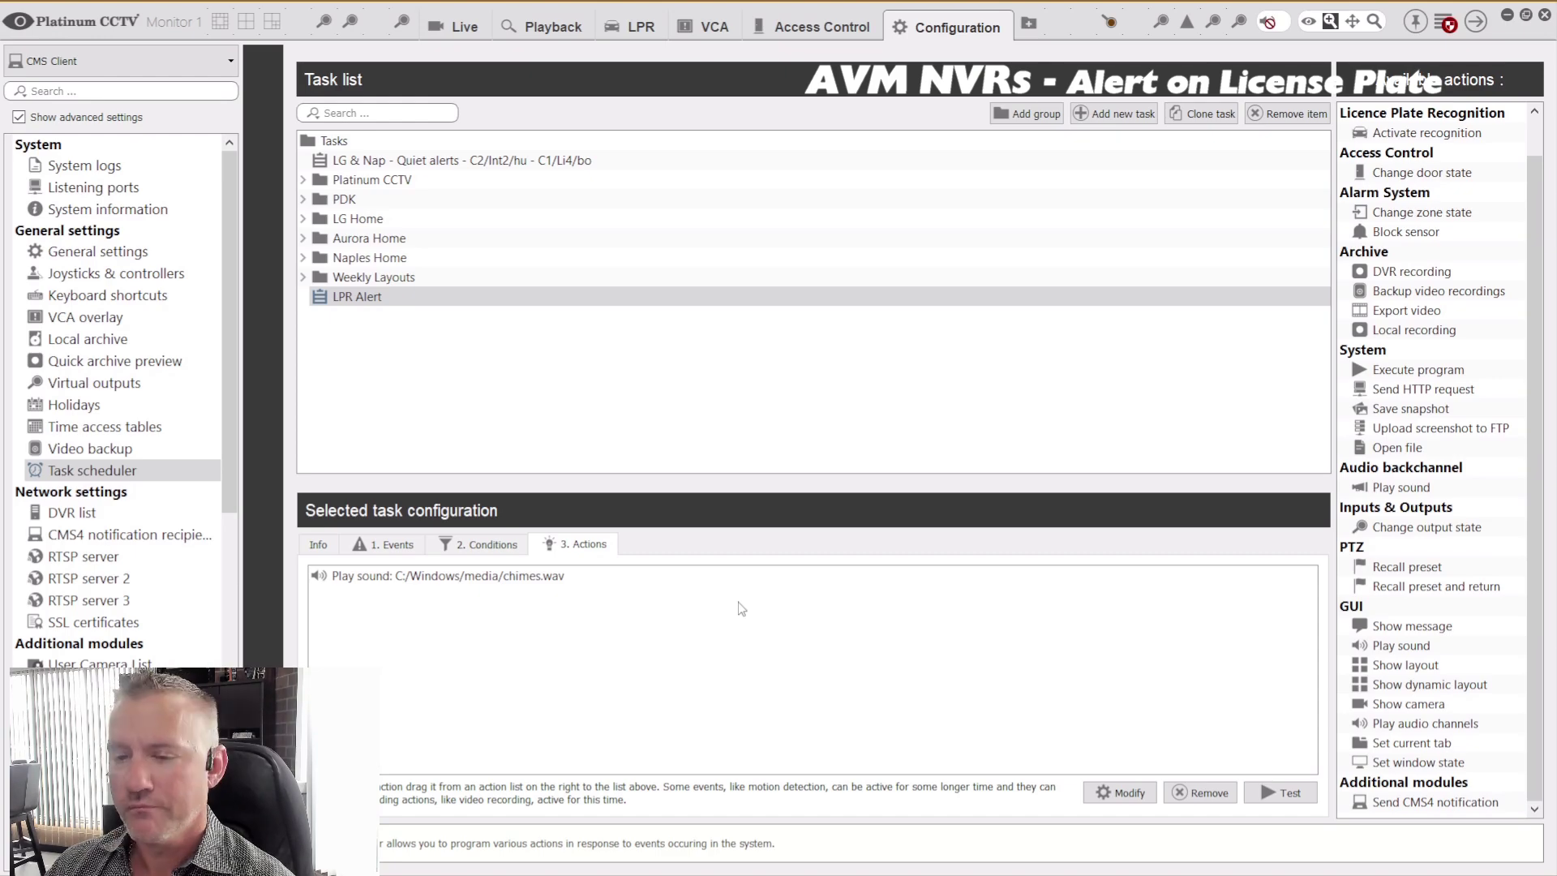
Add a Show dynamic layout action on Monitor 1 with a minimum camera display duration of 20 s.
left_click(518, 581)
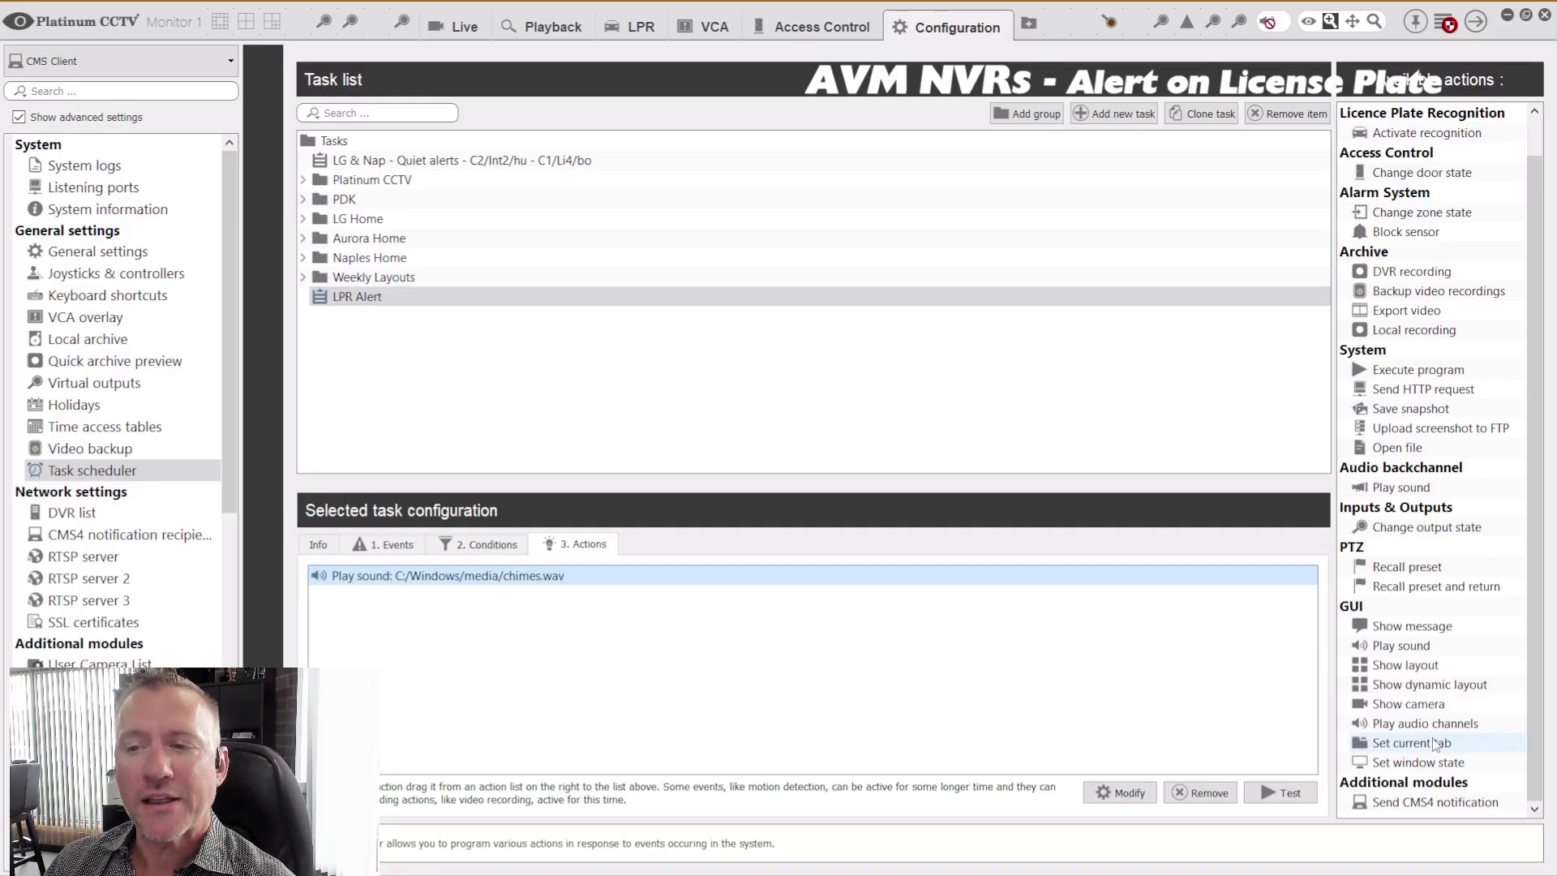
left_click_drag(1389, 690, 613, 609)
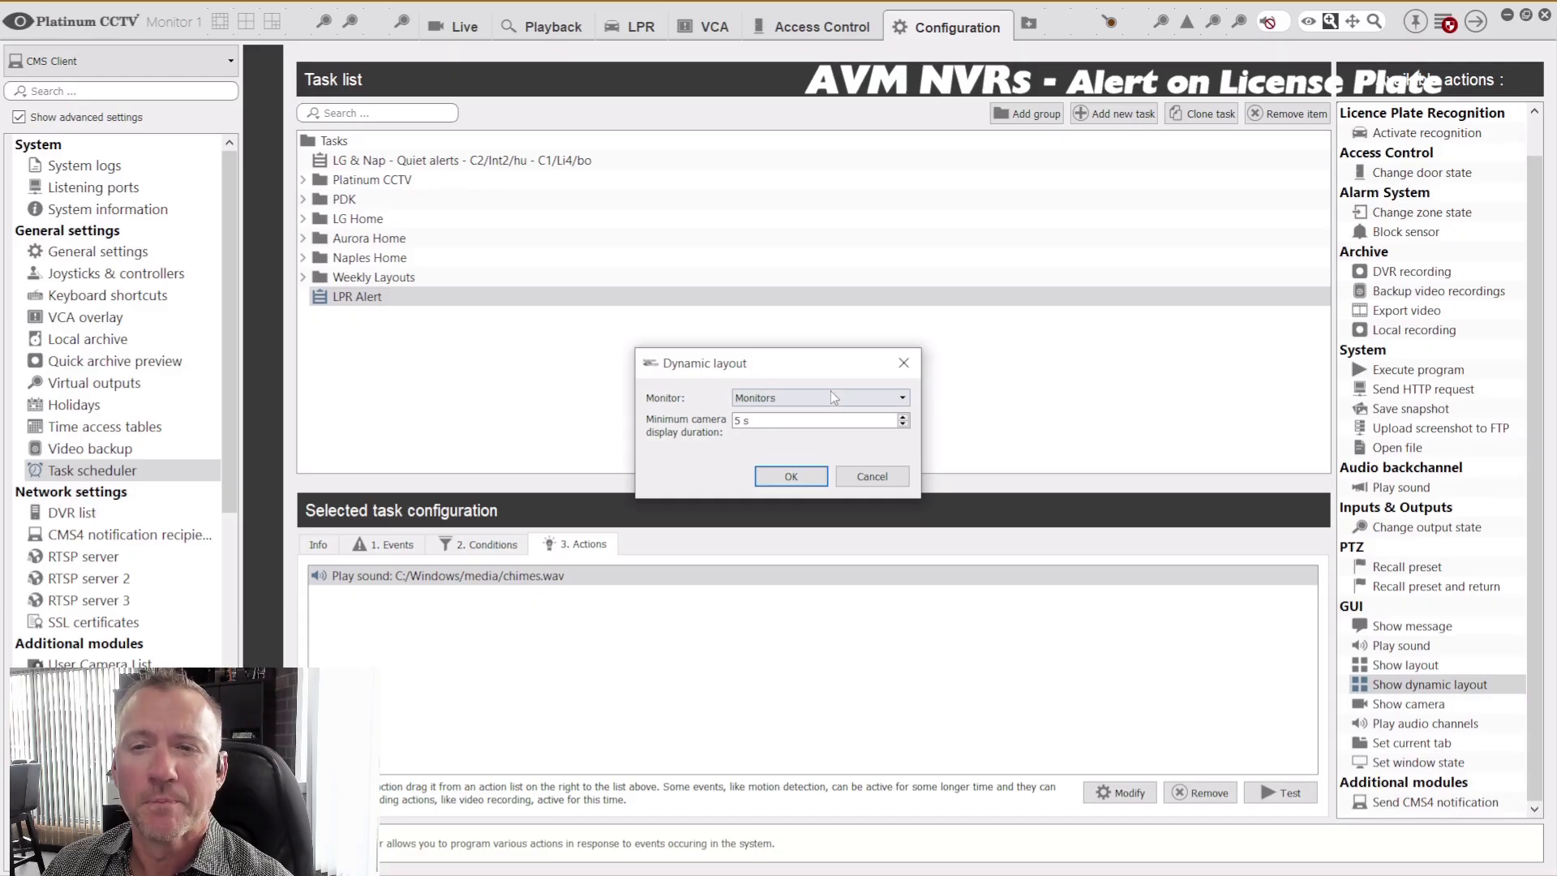
left_click(832, 395)
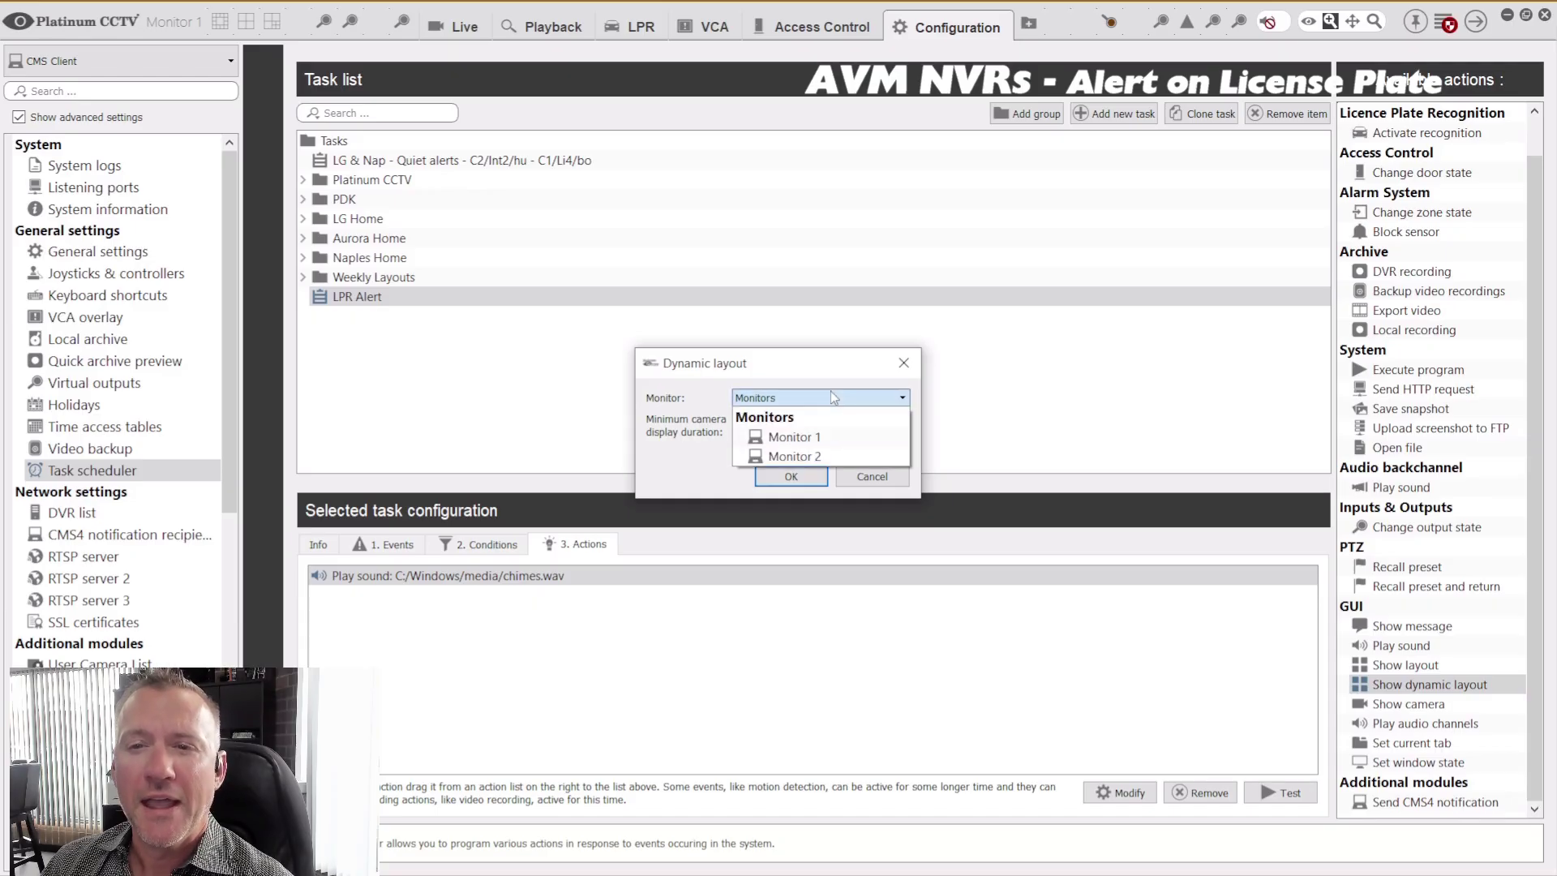
left_click(797, 439)
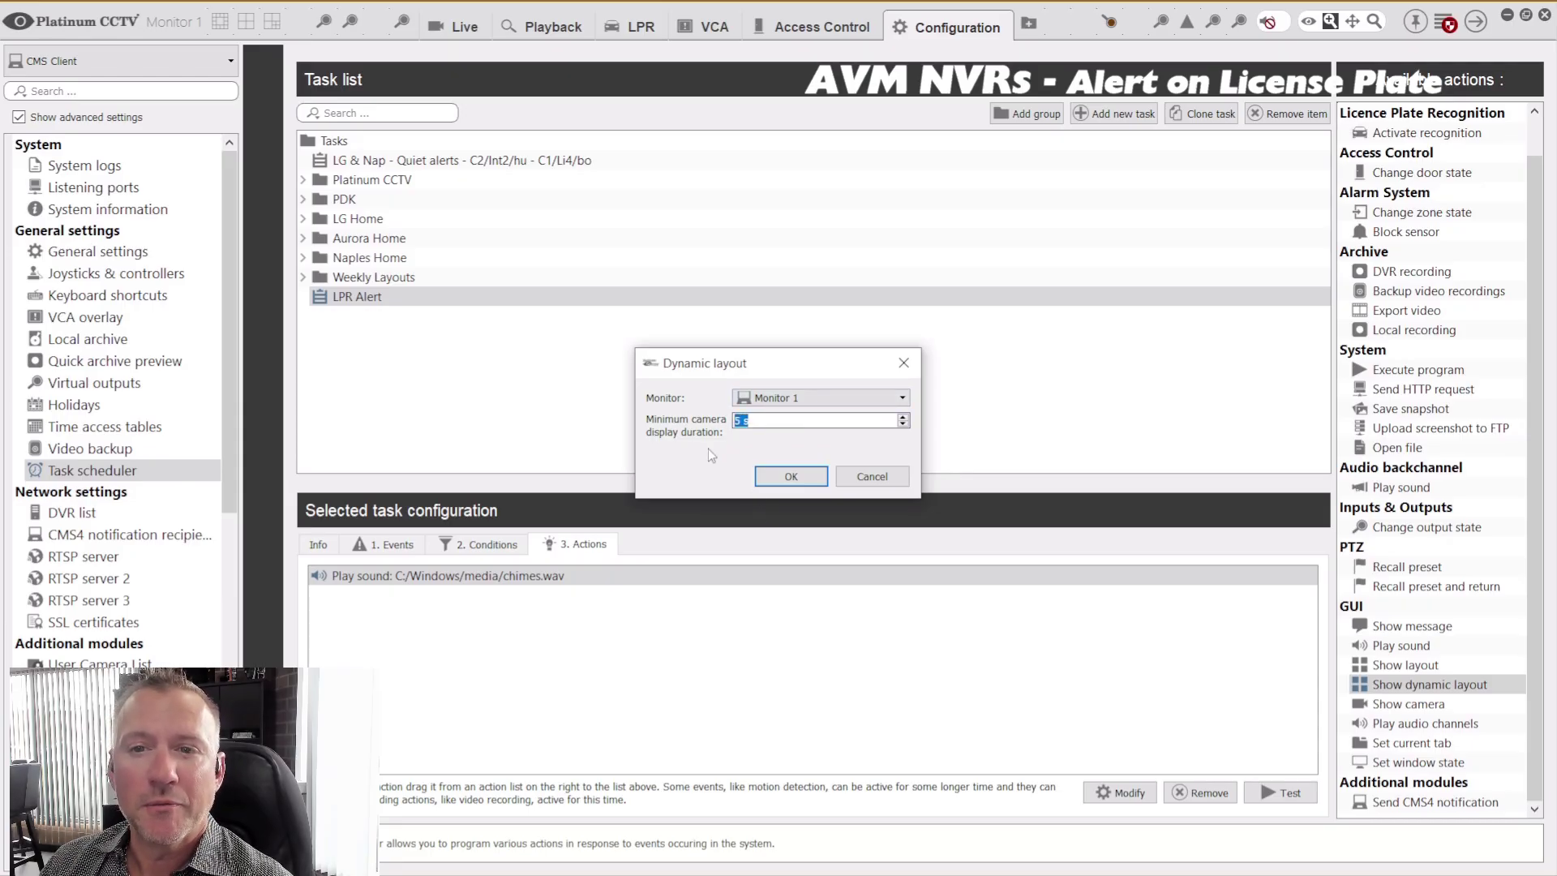
type("20")
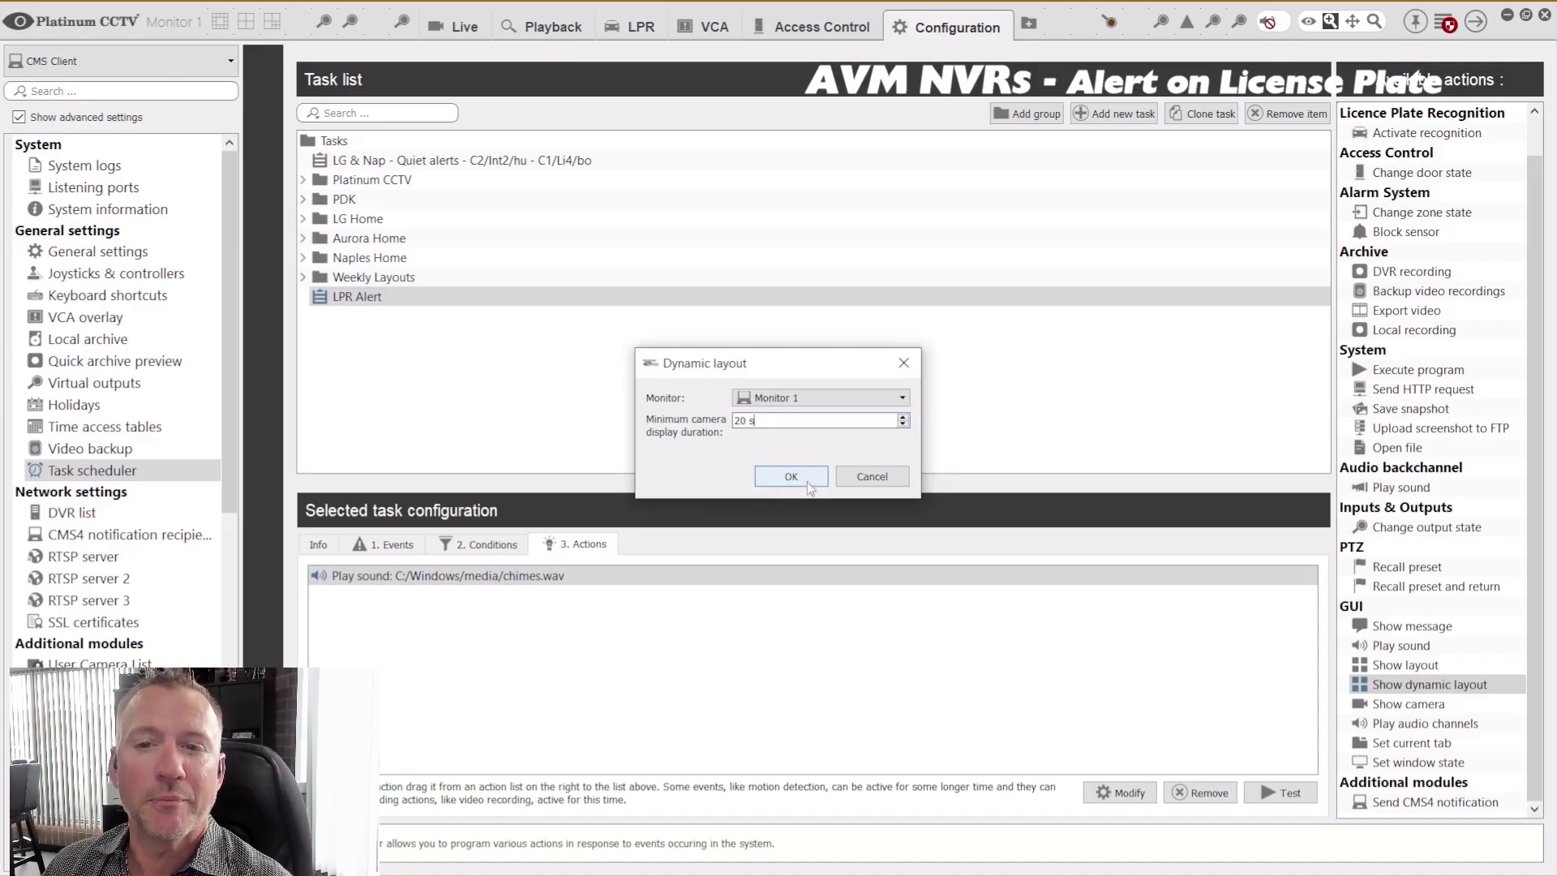
left_click(801, 476)
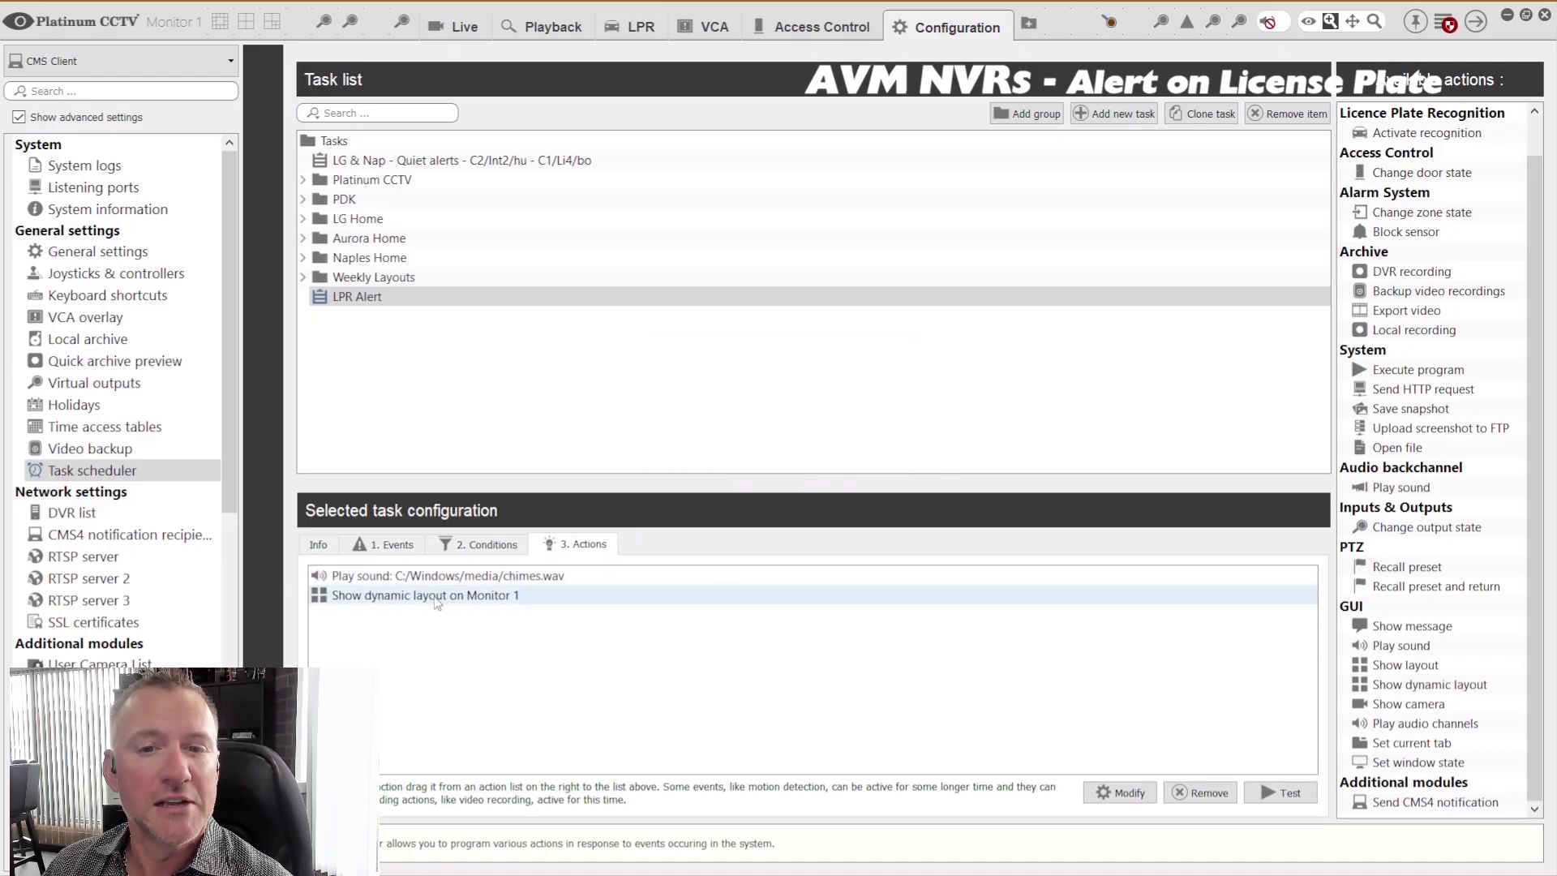
Examine the camera filter choices in the LPR Alert task's LPR event, leaving its settings unsaved.
left_click(398, 544)
double_click(740, 575)
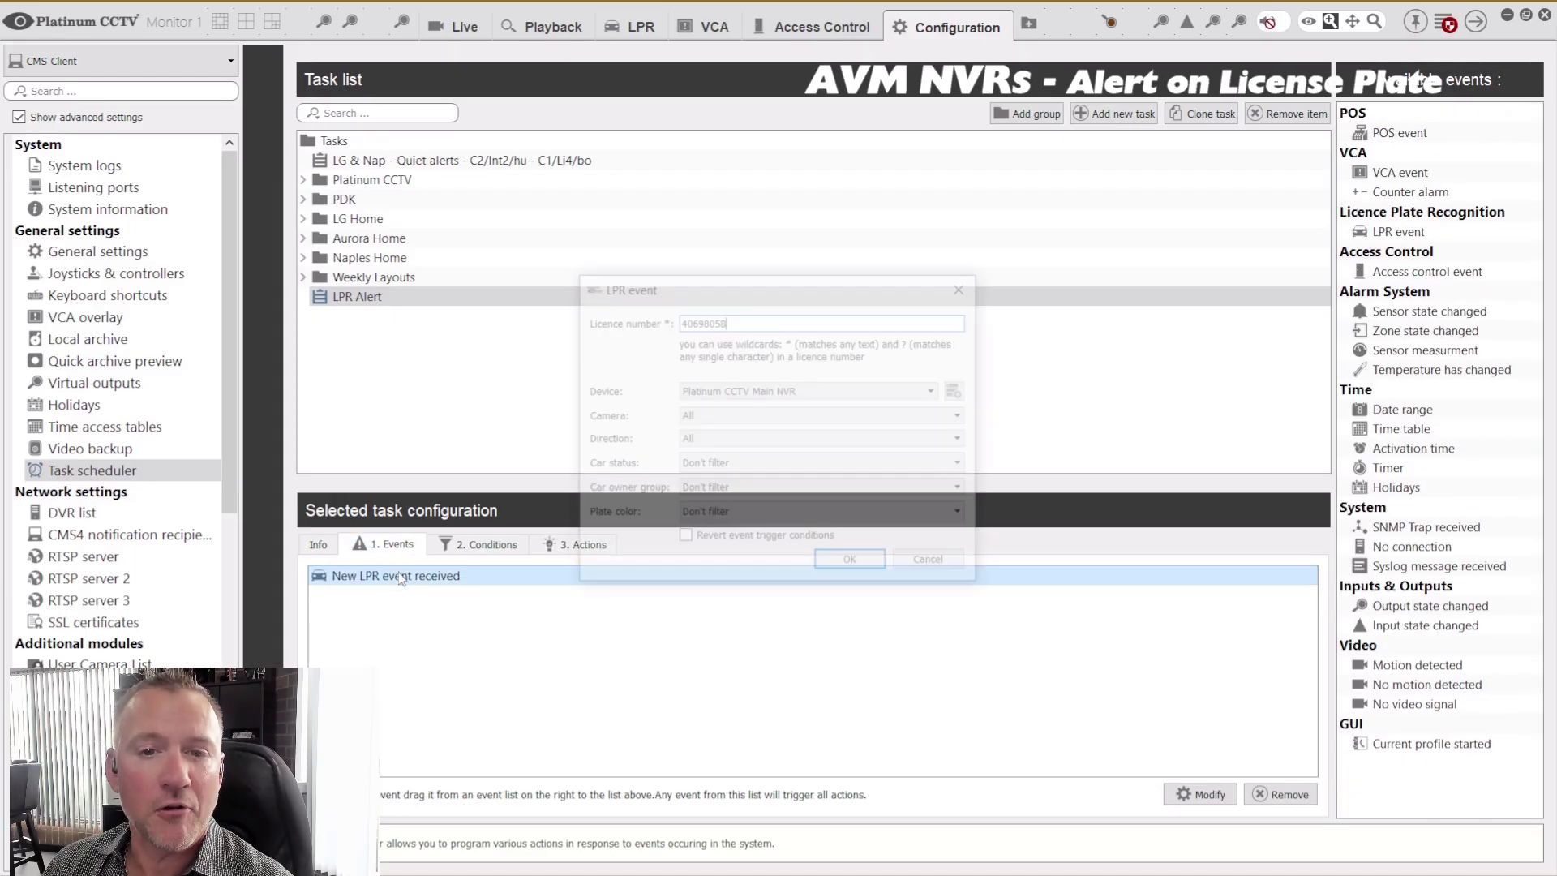
left_click(717, 417)
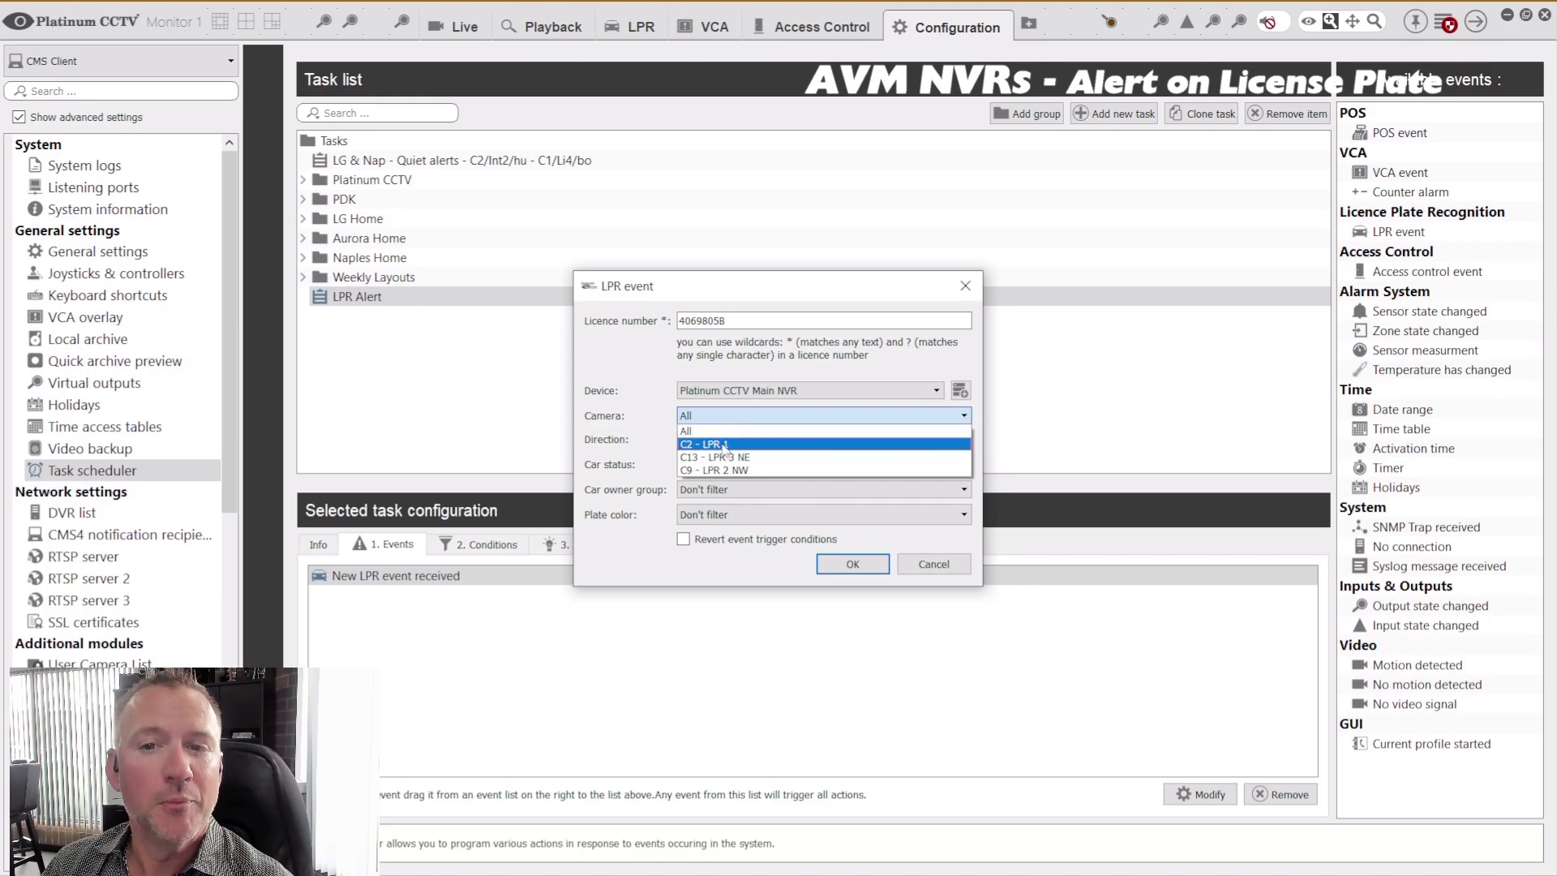
left_click(643, 434)
left_click(933, 564)
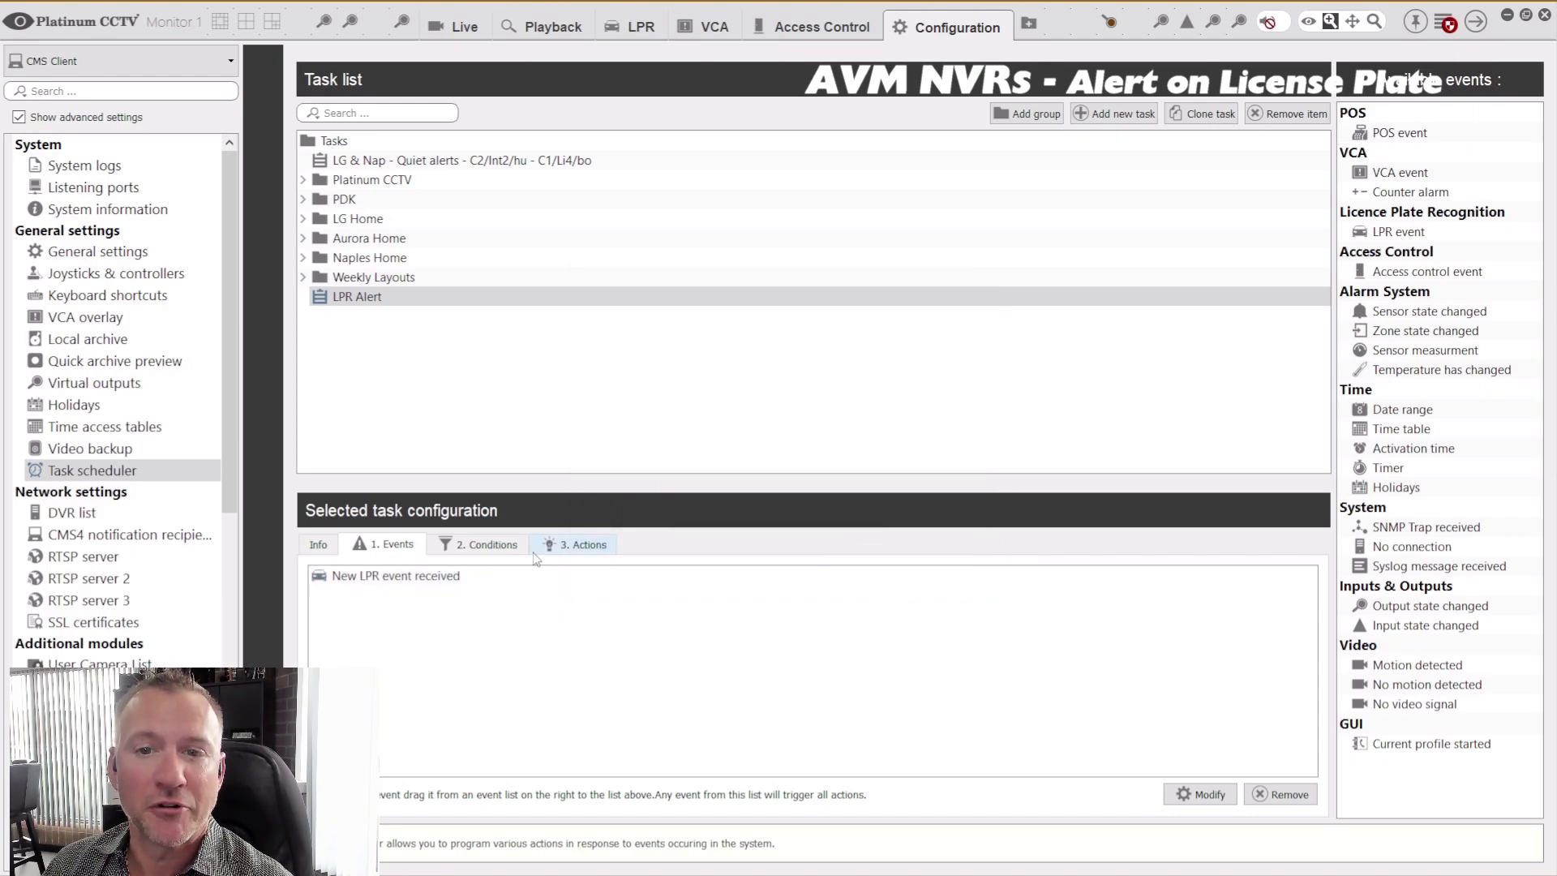
Add a Set current tab action to the LPR Alert task that switches Monitor 1 to the Live tab.
left_click(573, 545)
left_click(397, 598)
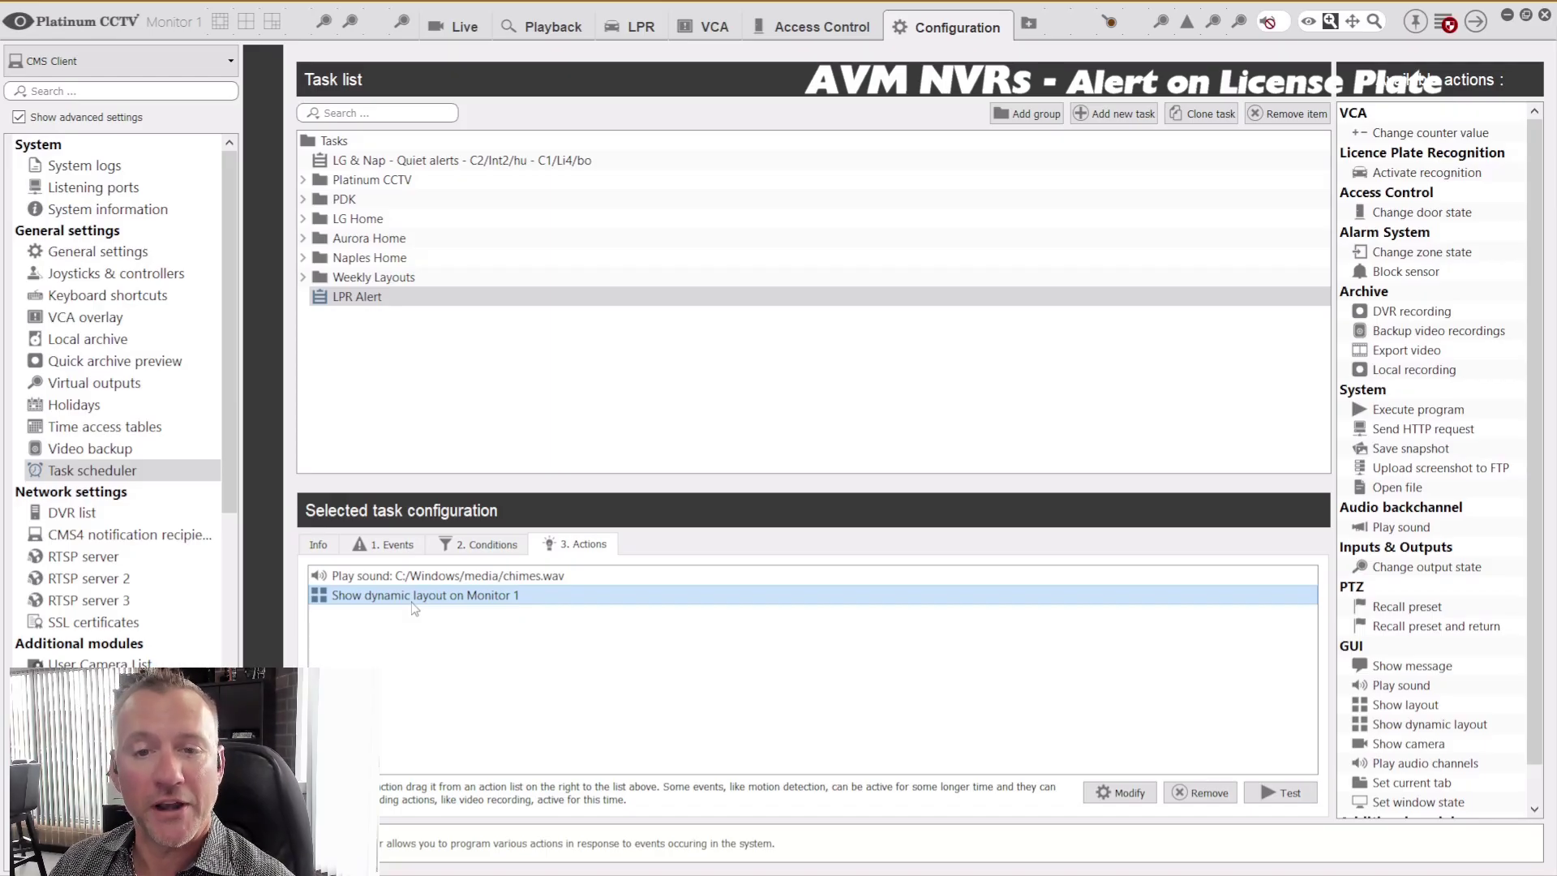
scroll(1420, 771, "down", 2)
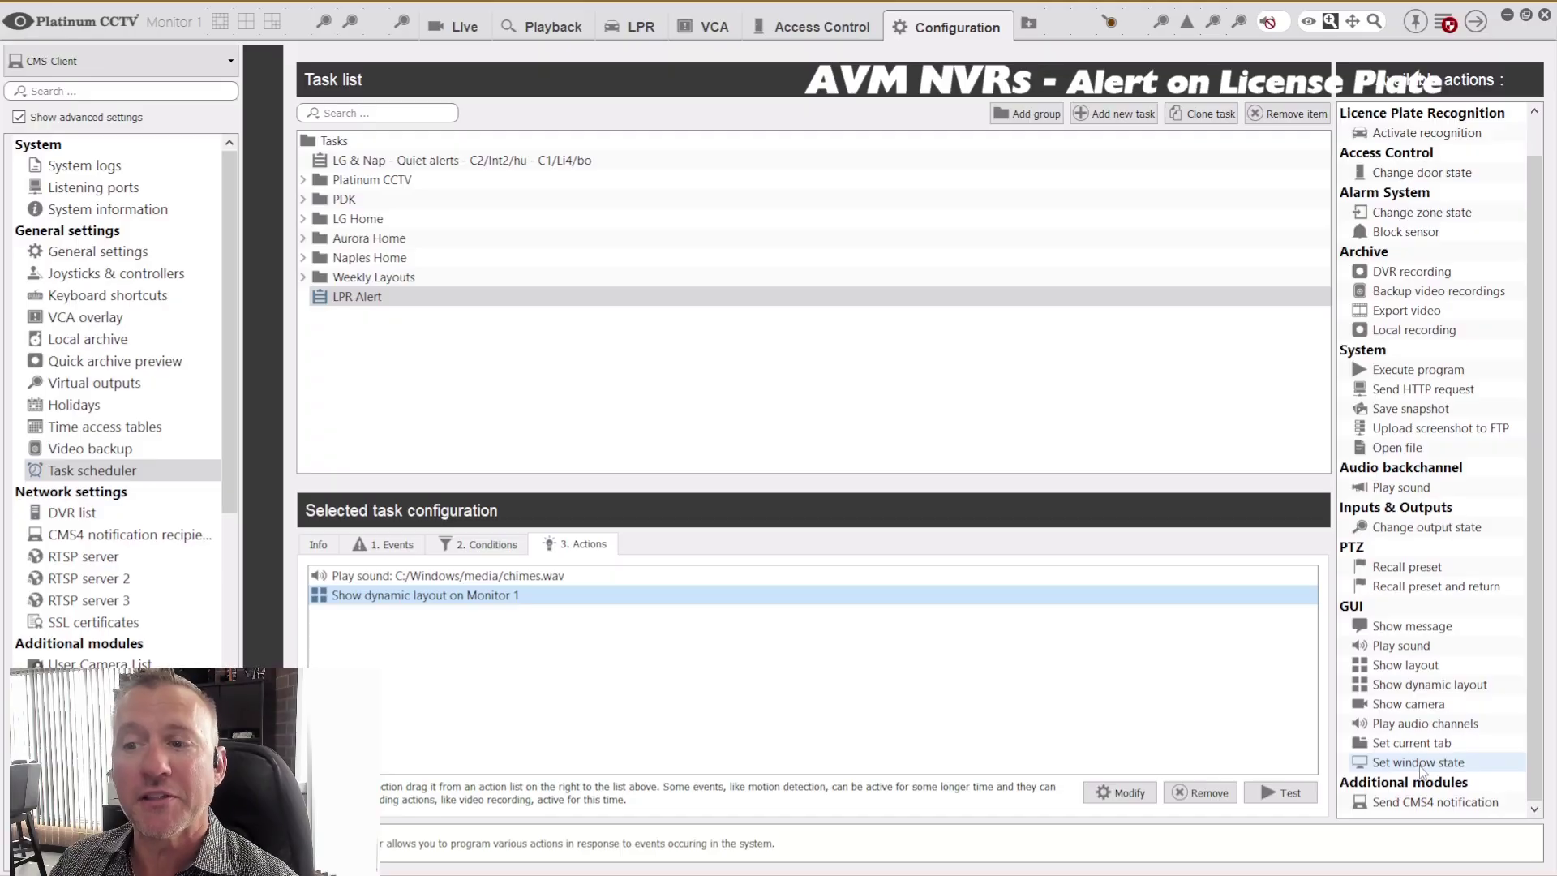
left_click(1386, 767)
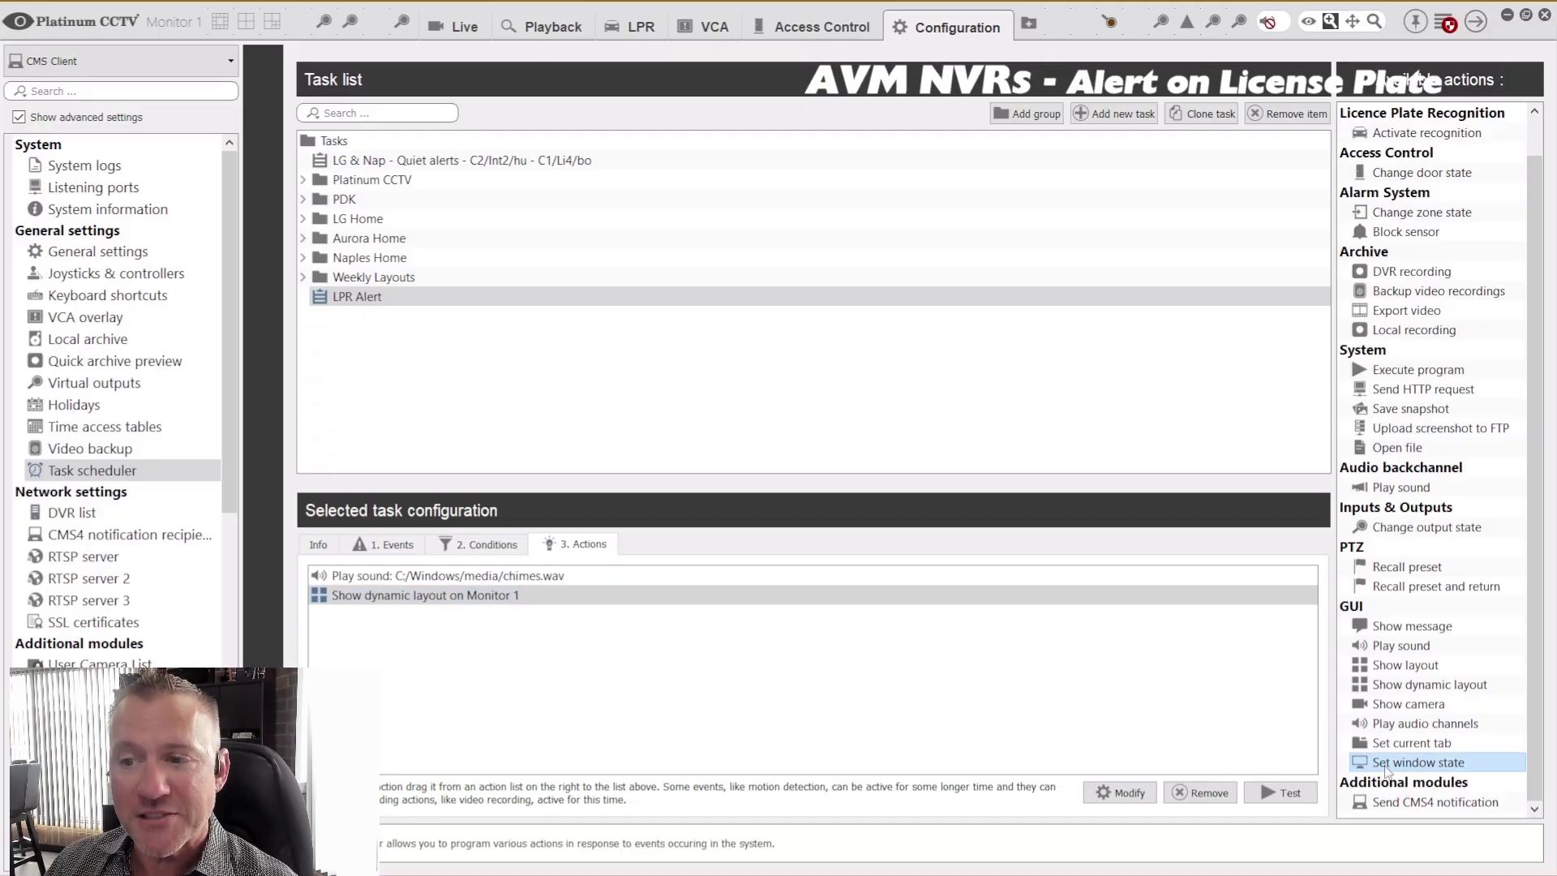
left_click_drag(1386, 767, 587, 642)
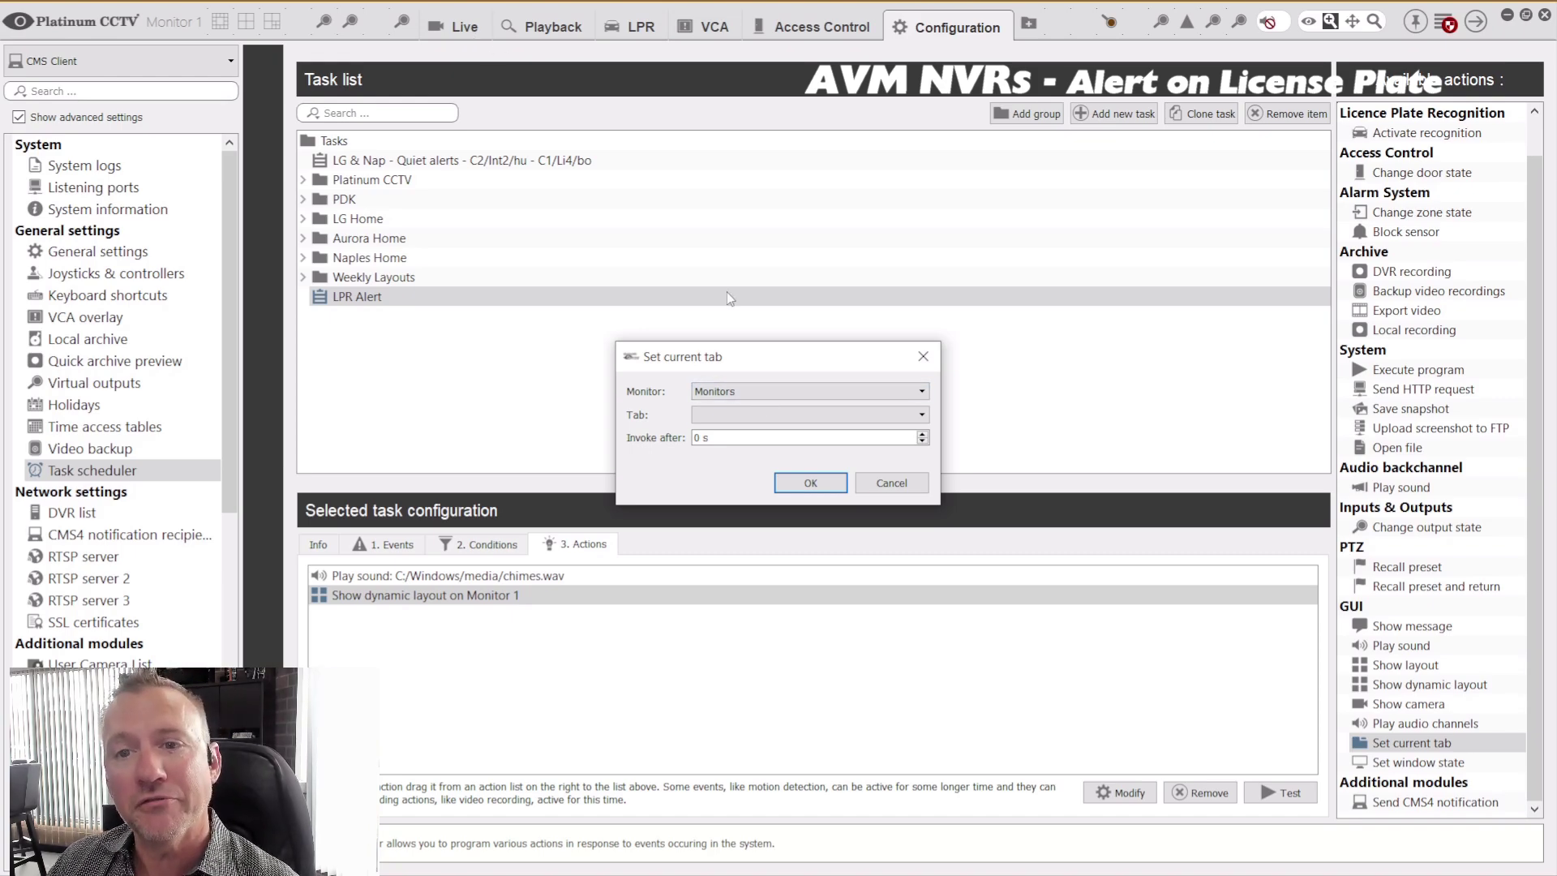
left_click(742, 392)
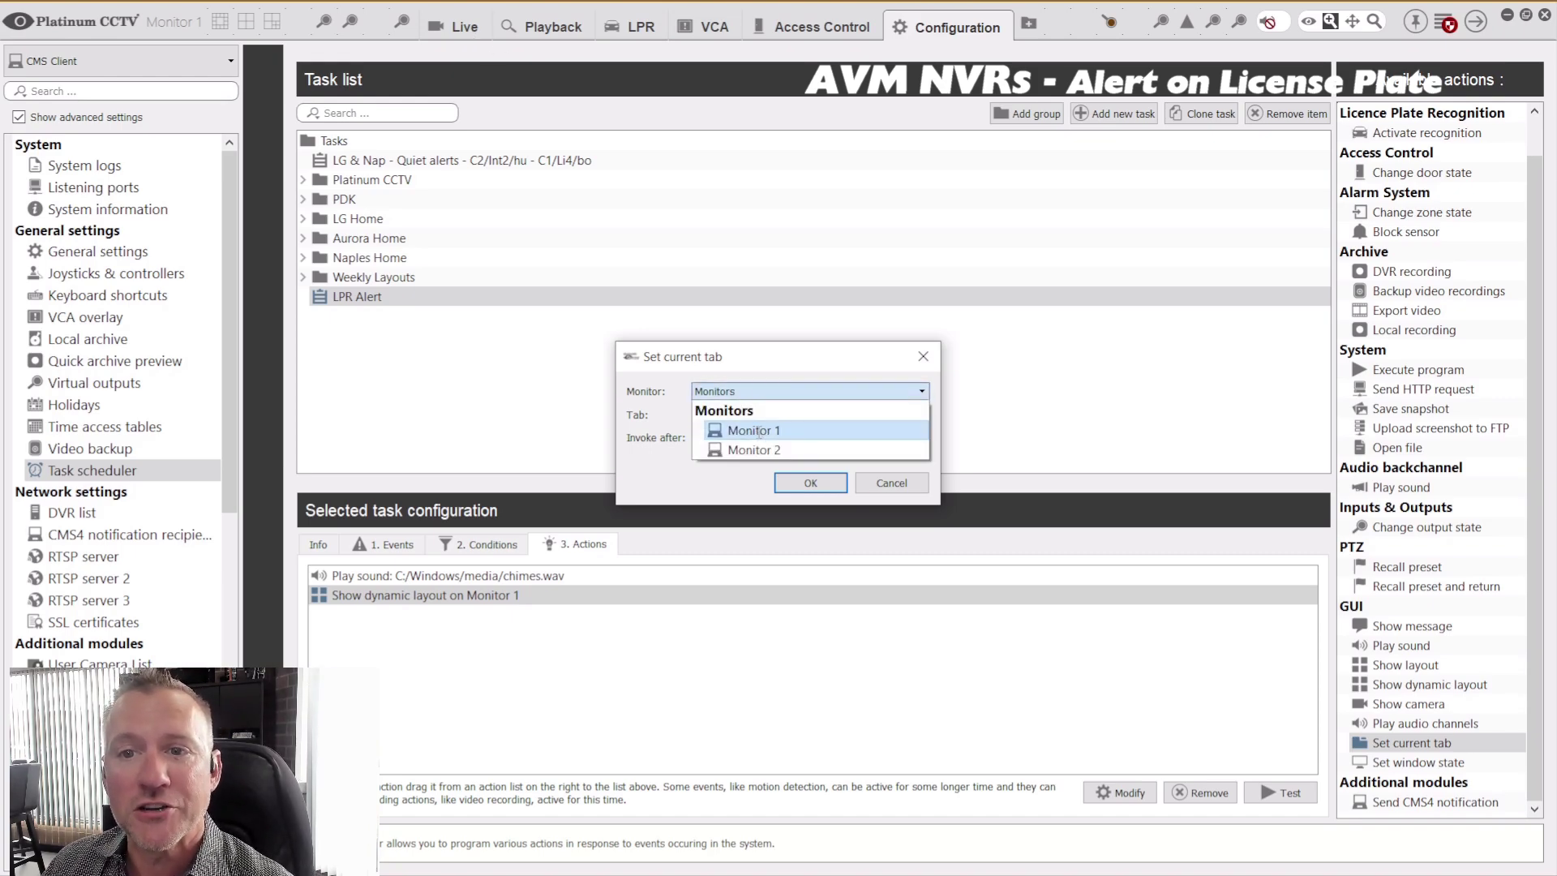
left_click(760, 438)
left_click(751, 415)
left_click(751, 428)
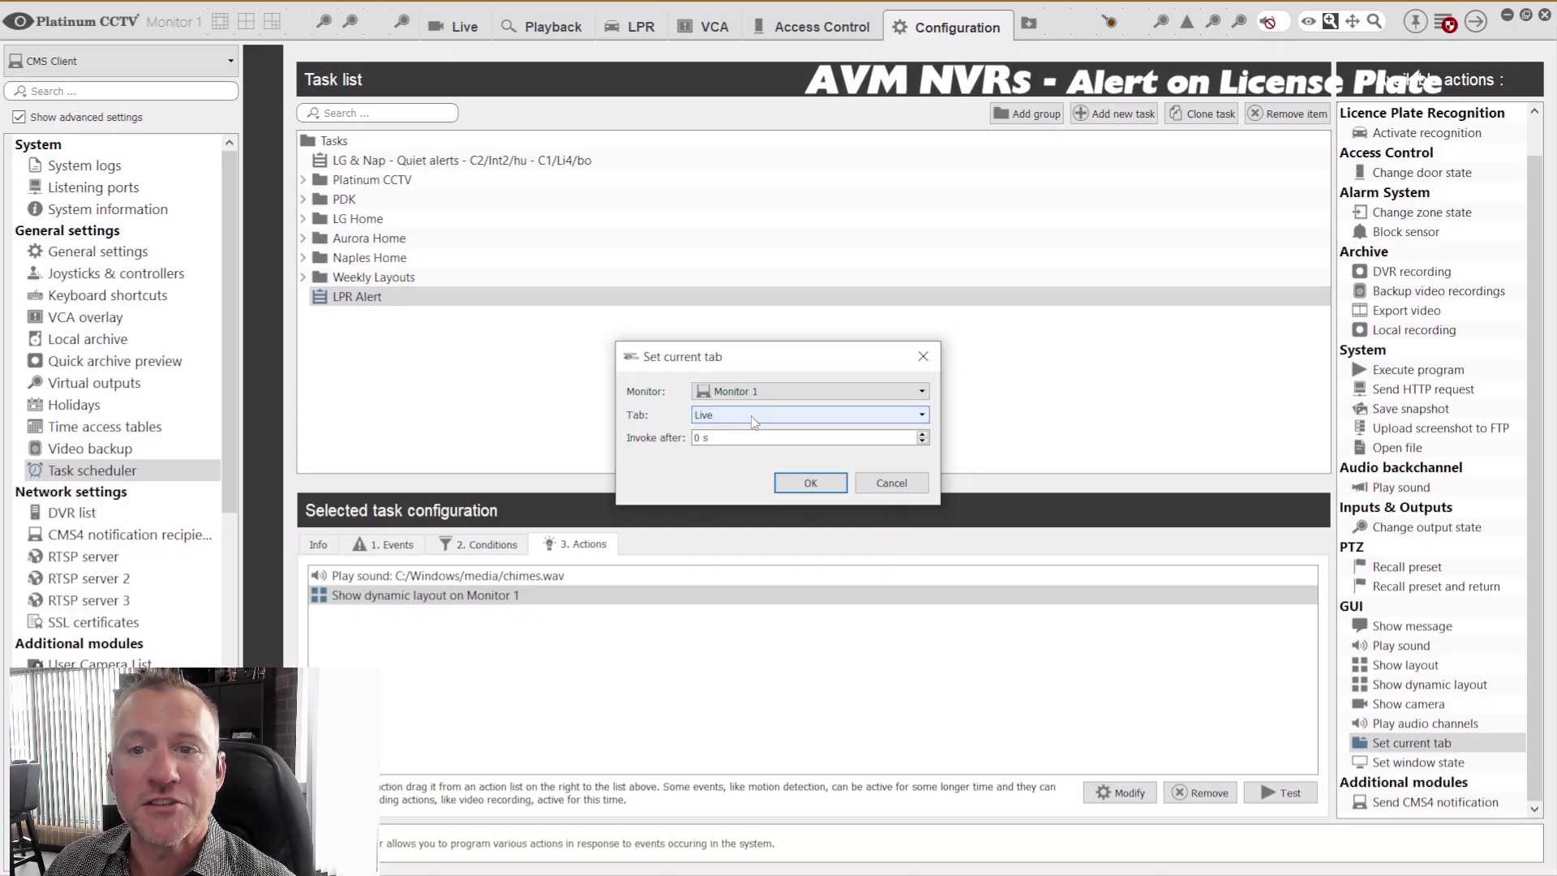
double_click(713, 440)
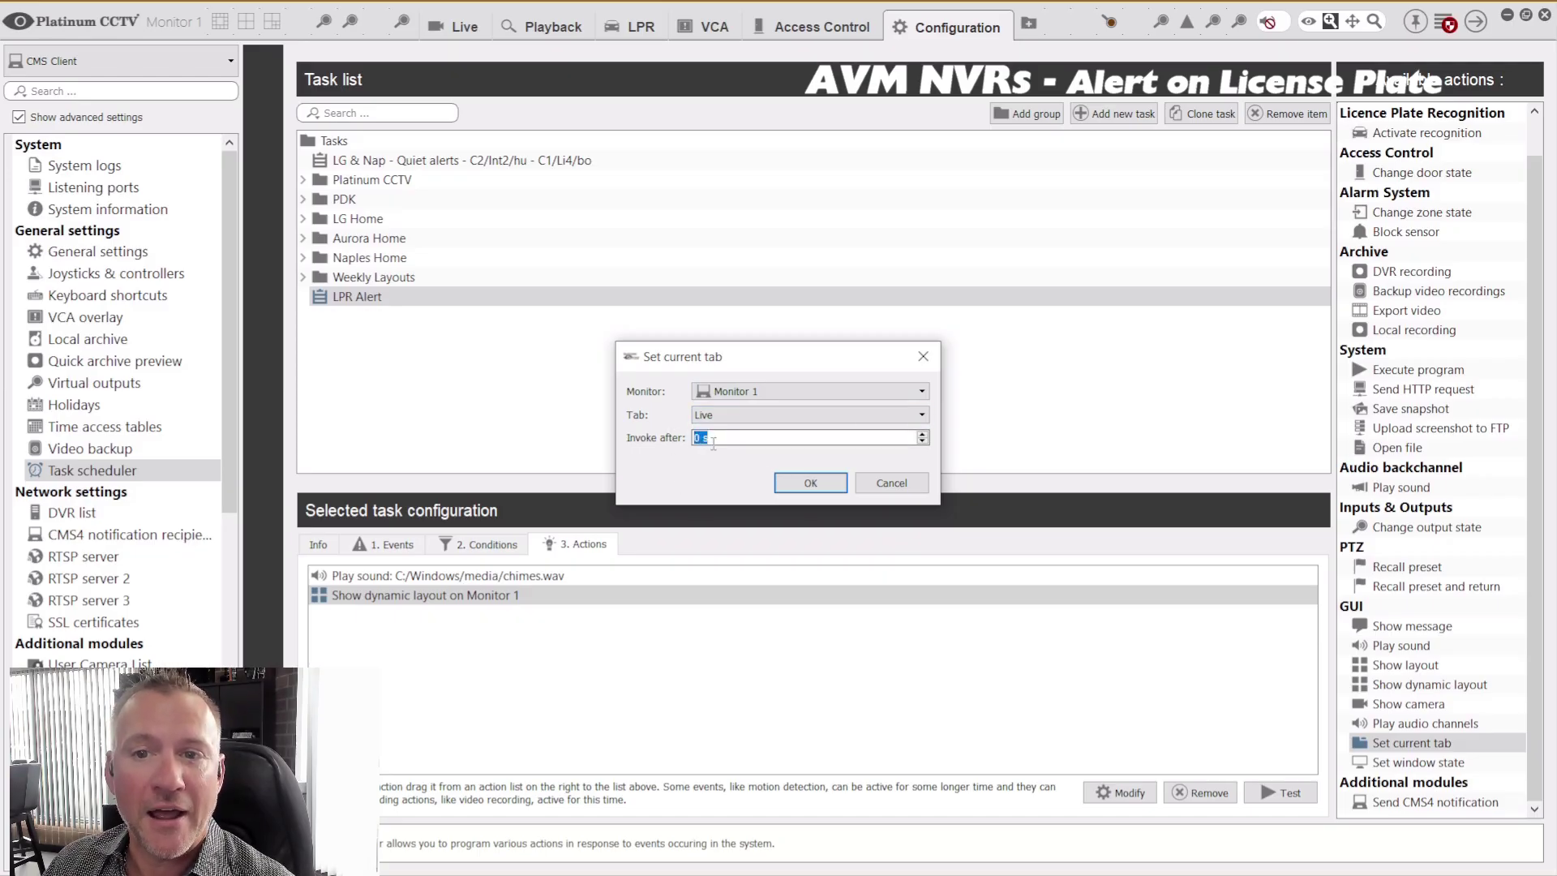
left_click(815, 483)
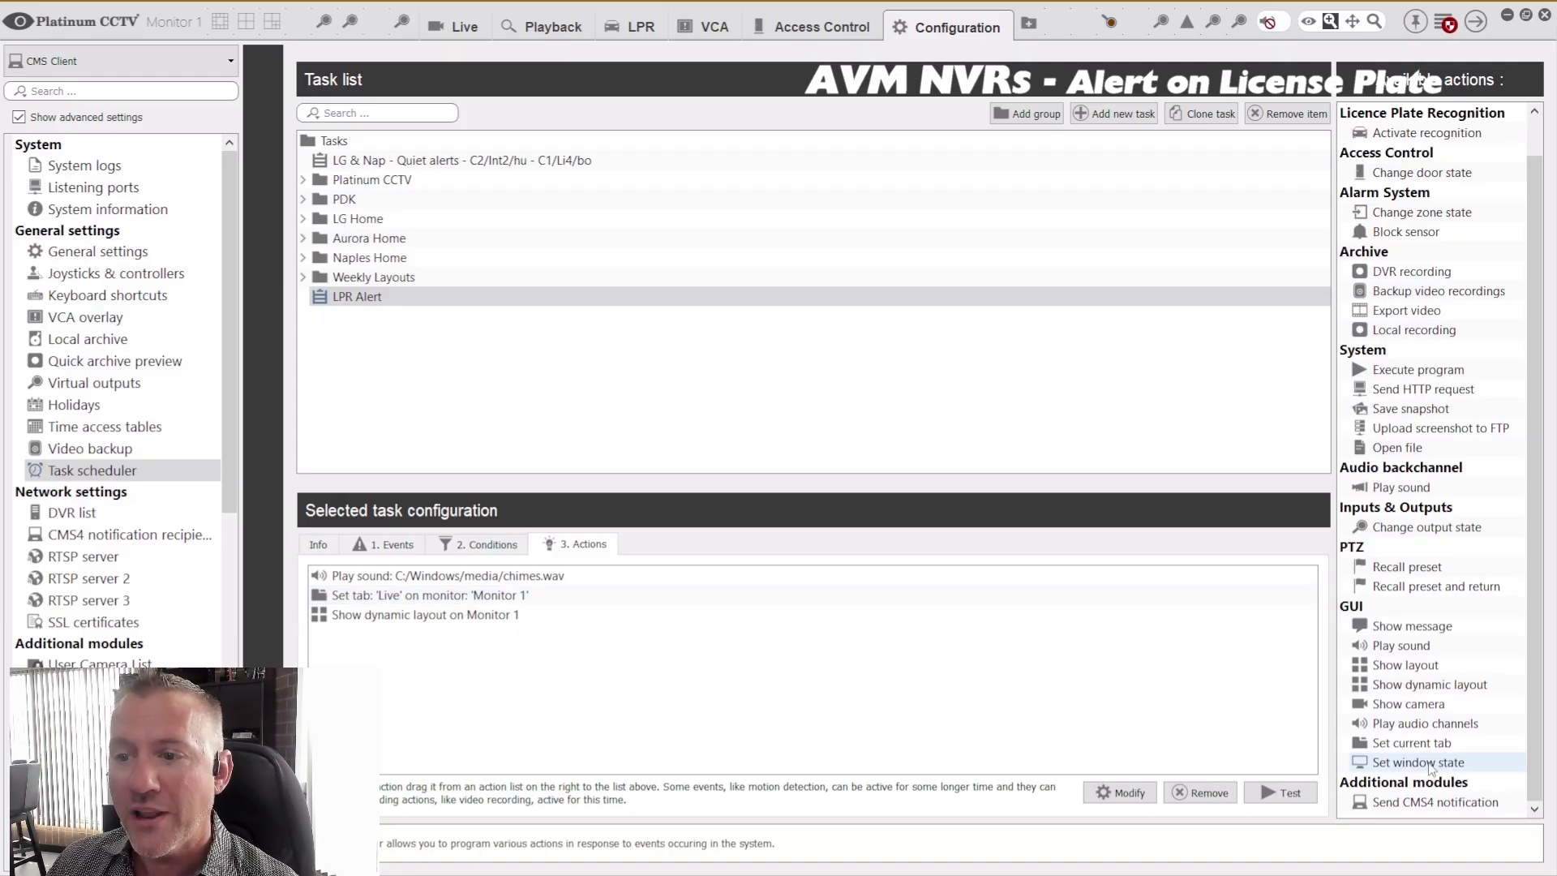
Add a Set window state action to the LPR Alert task with Monitor 1 as the window and Activated as the state.
left_click_drag(1429, 768, 557, 654)
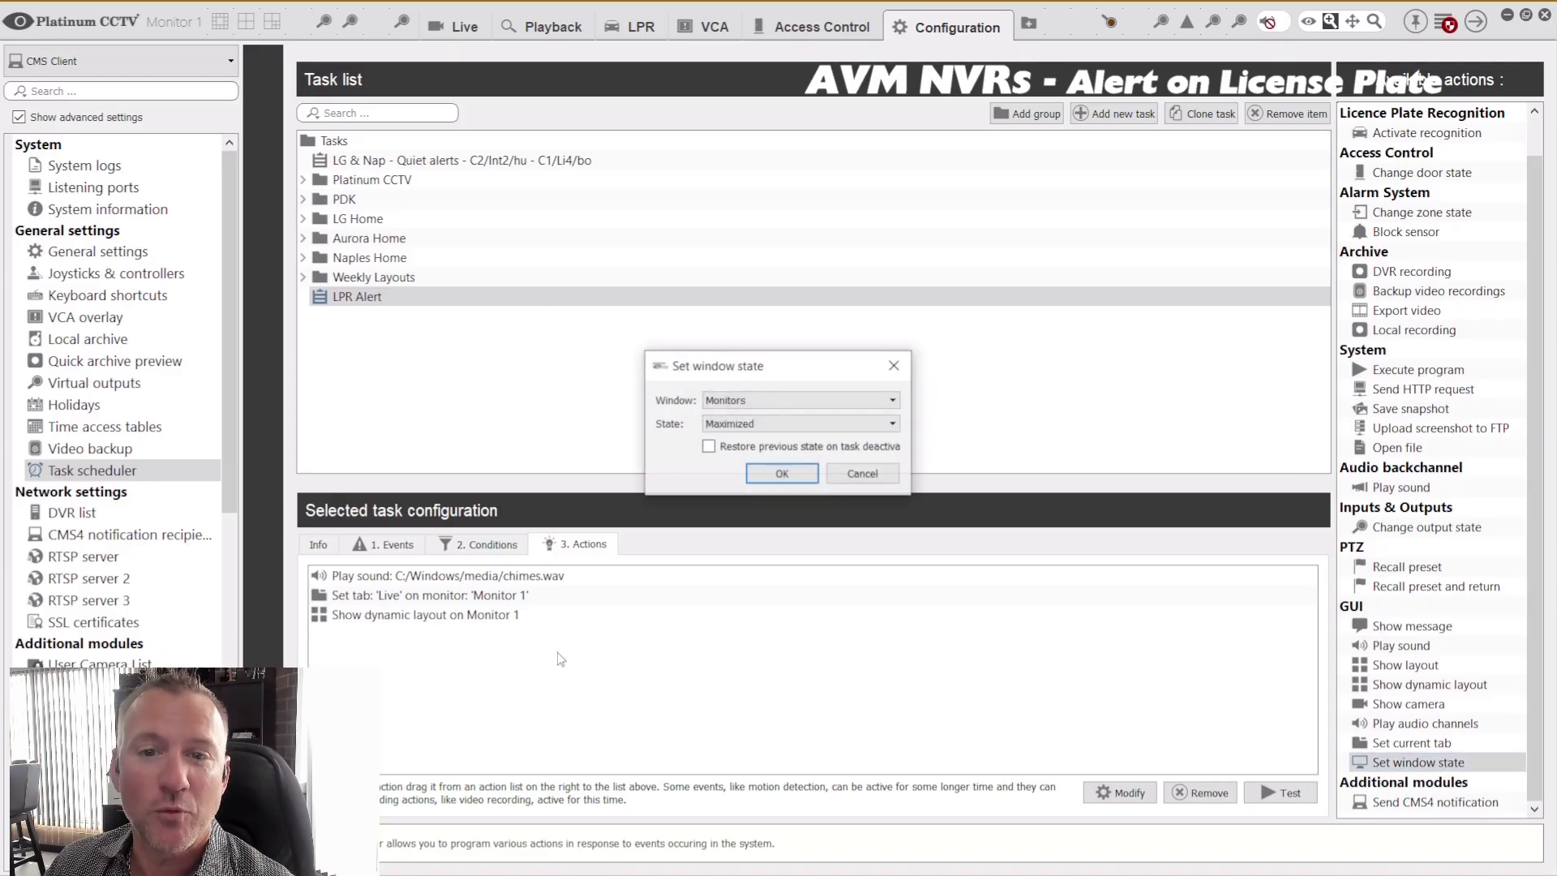
left_click(769, 400)
left_click(770, 438)
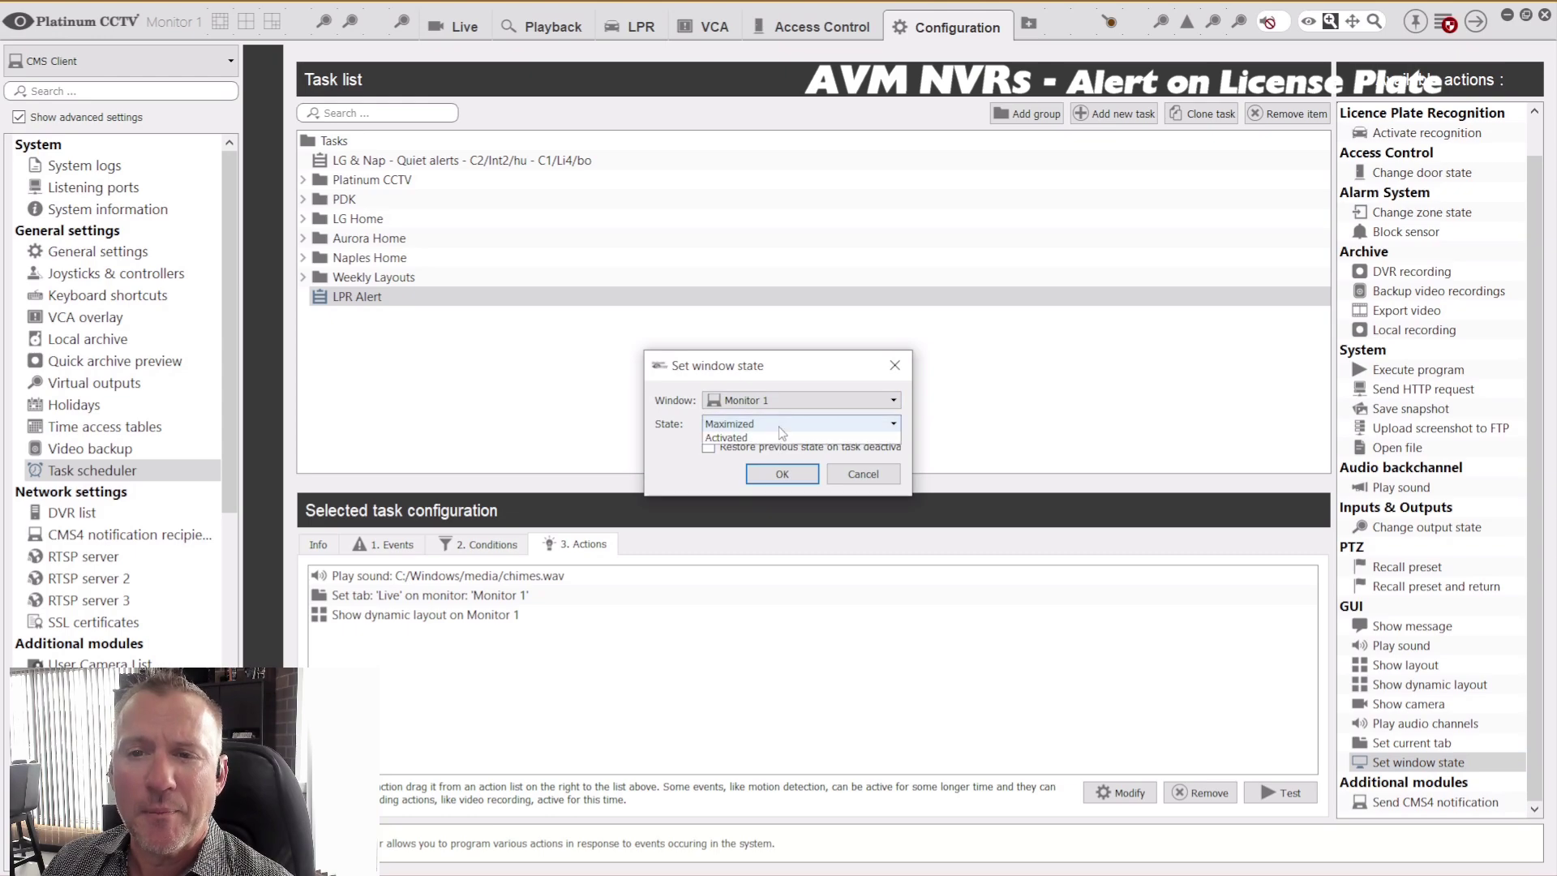
left_click(779, 424)
left_click(751, 477)
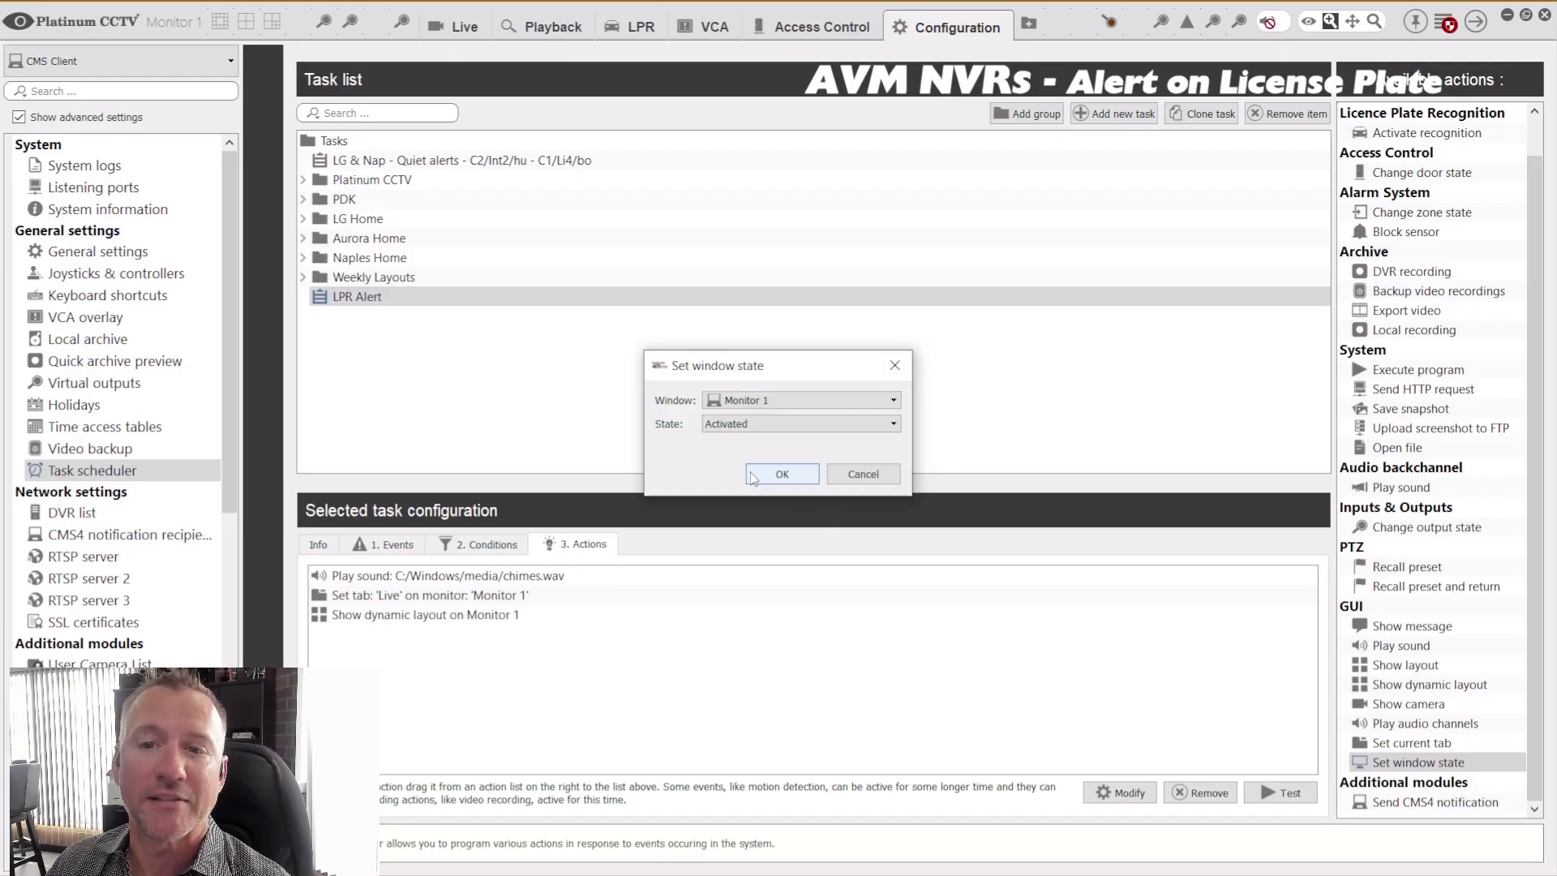
left_click(781, 426)
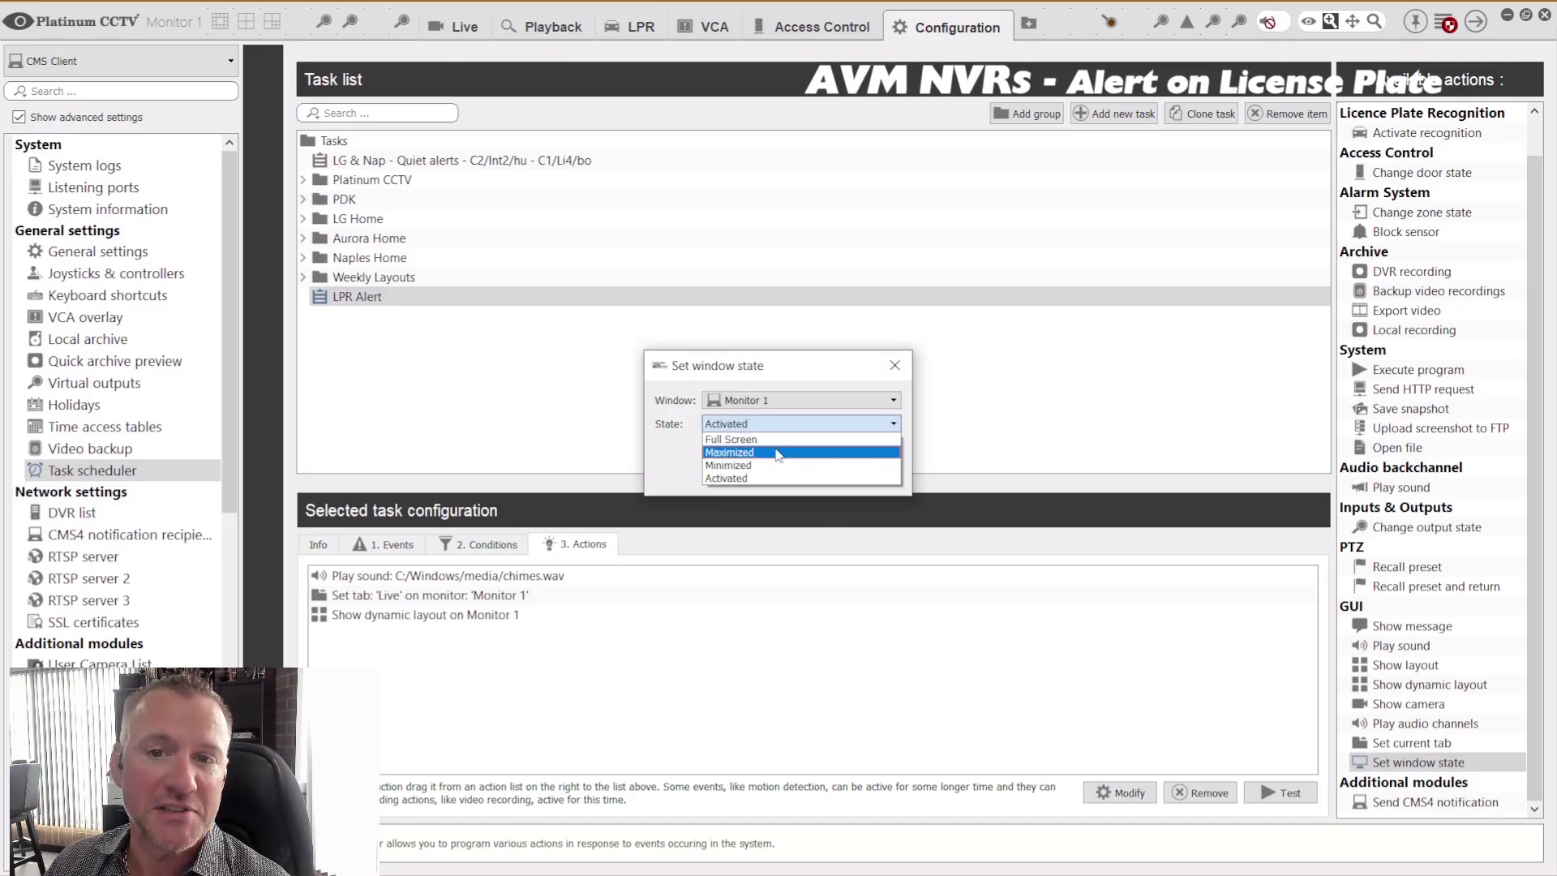
left_click(792, 425)
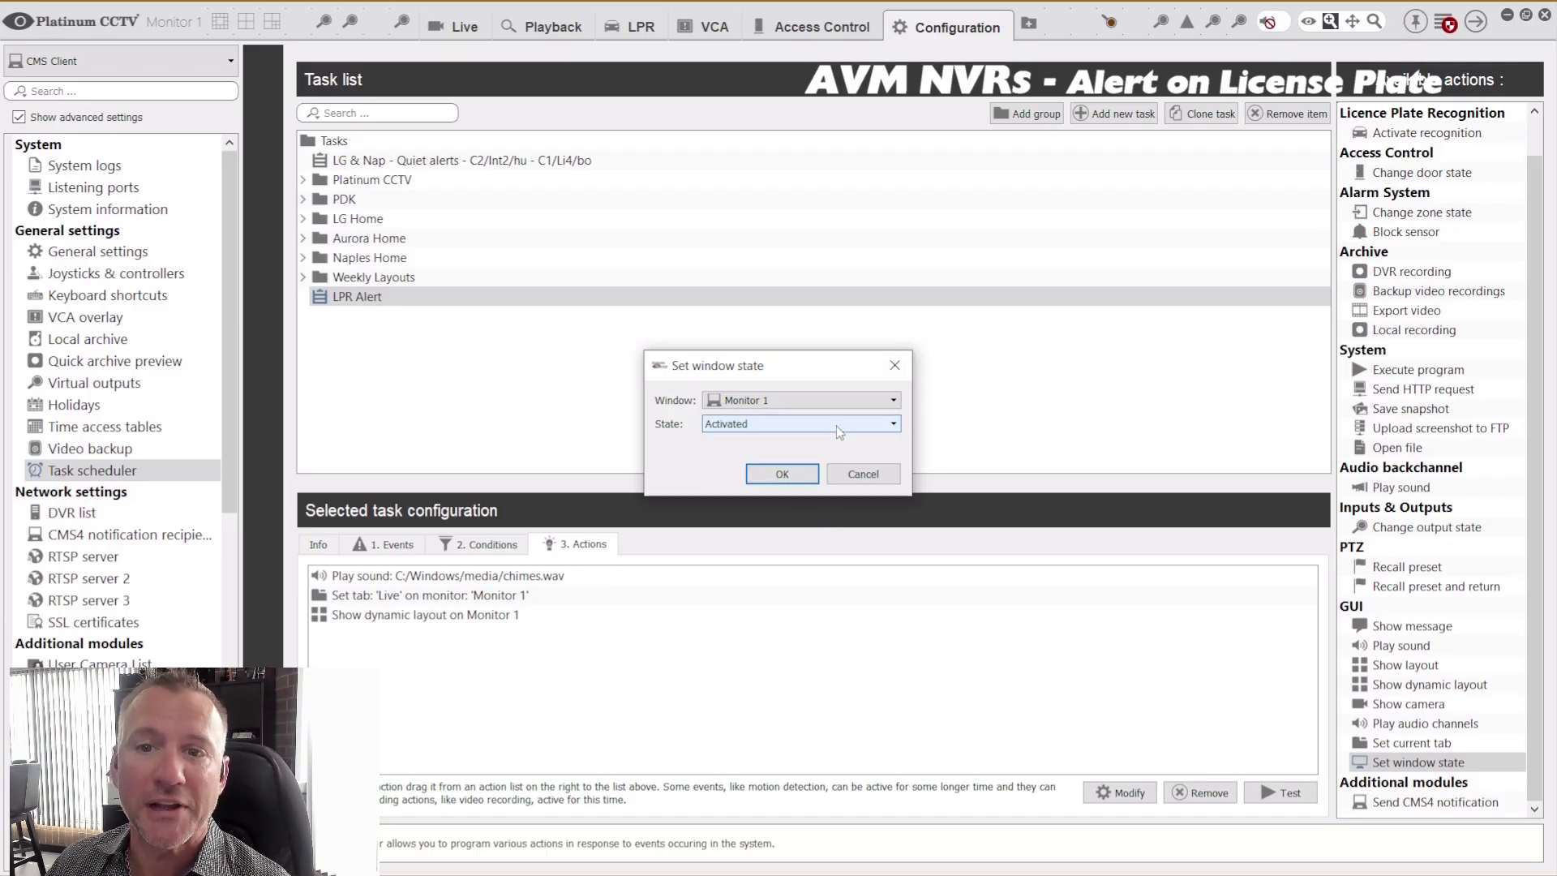
left_click(780, 474)
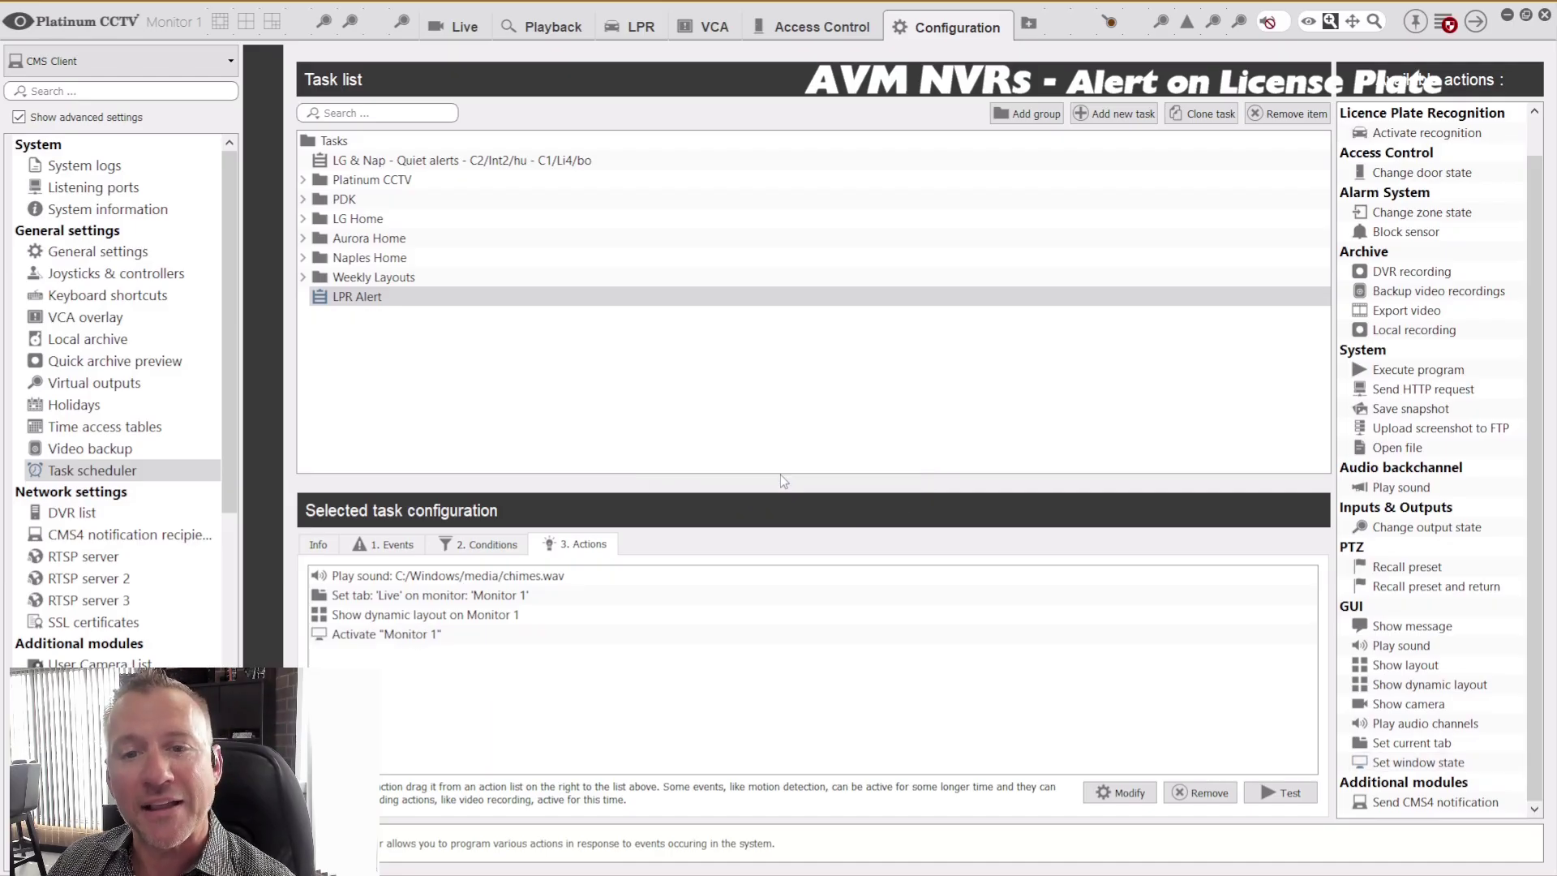
left_click(401, 596)
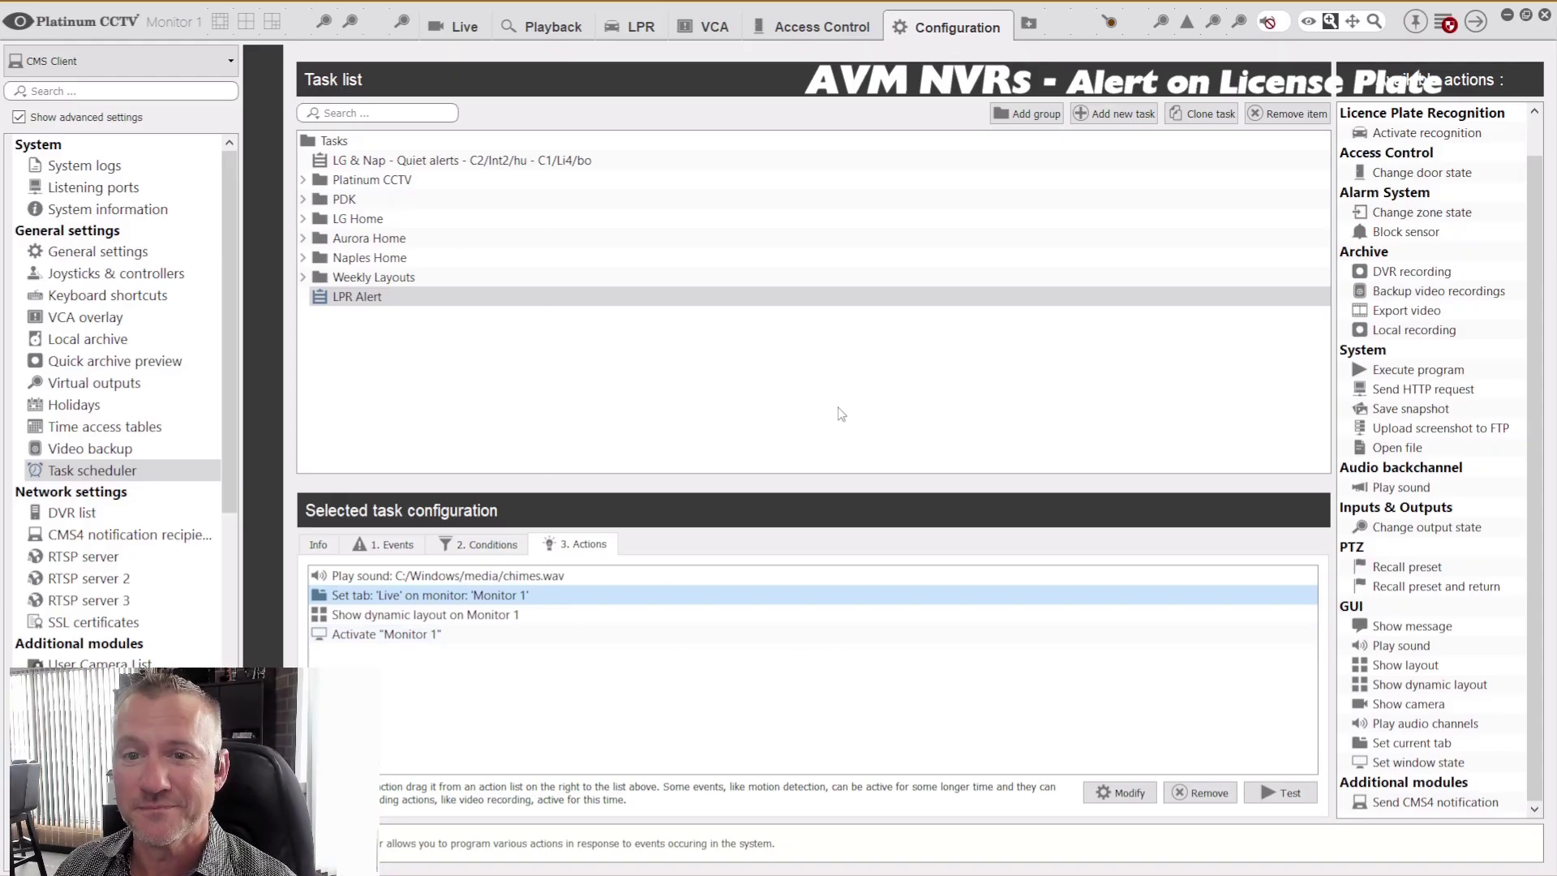
double_click(377, 298)
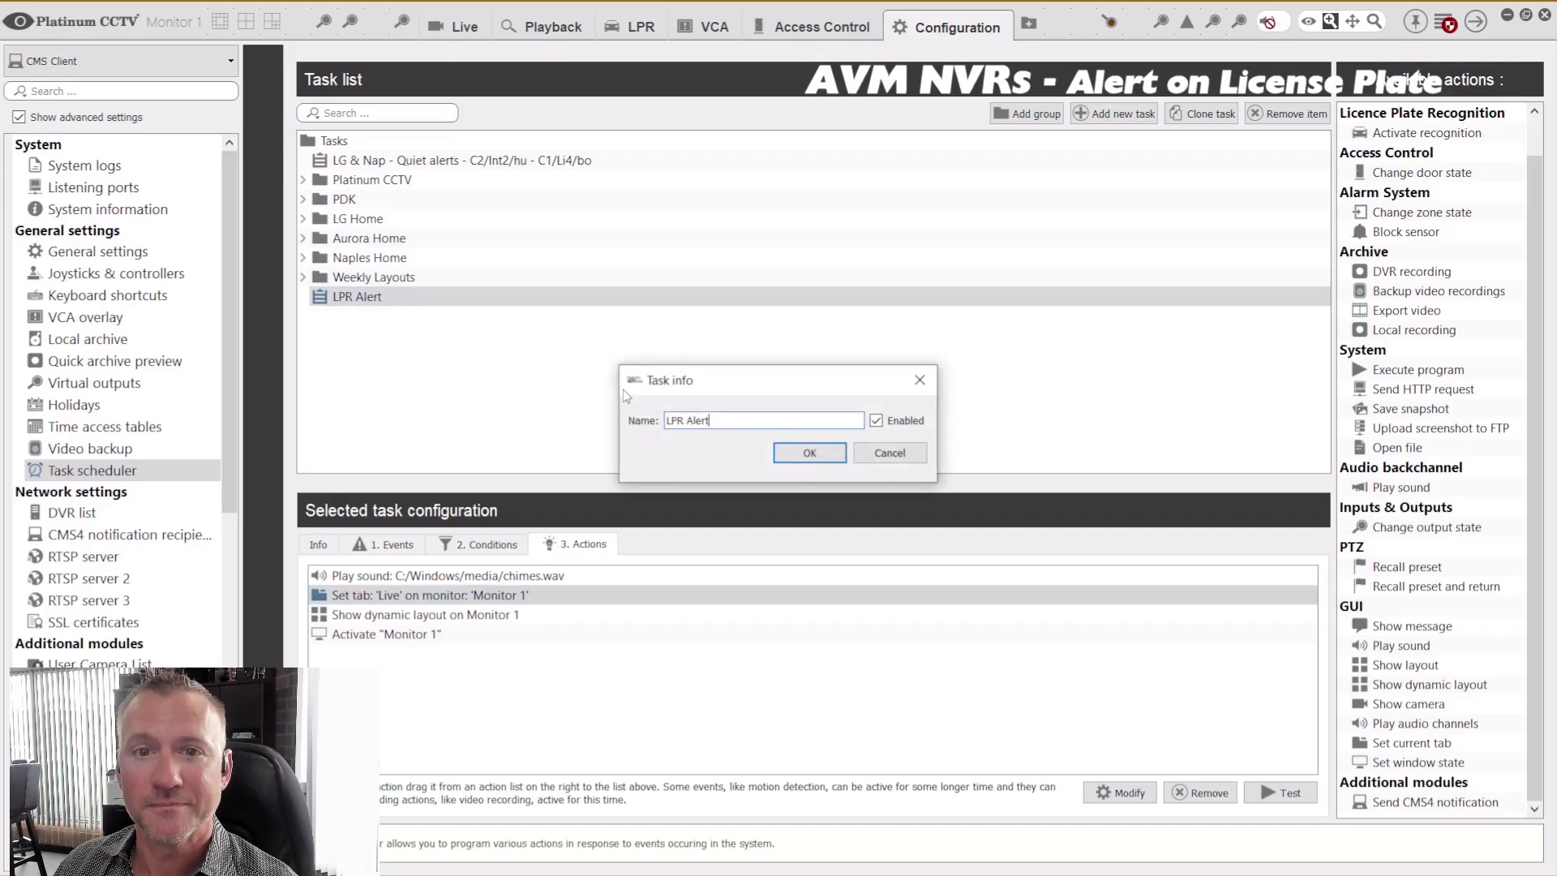
left_click(884, 454)
Change the licence number in the LPR Alert task's LPR event to GOLFFS.
left_click(377, 543)
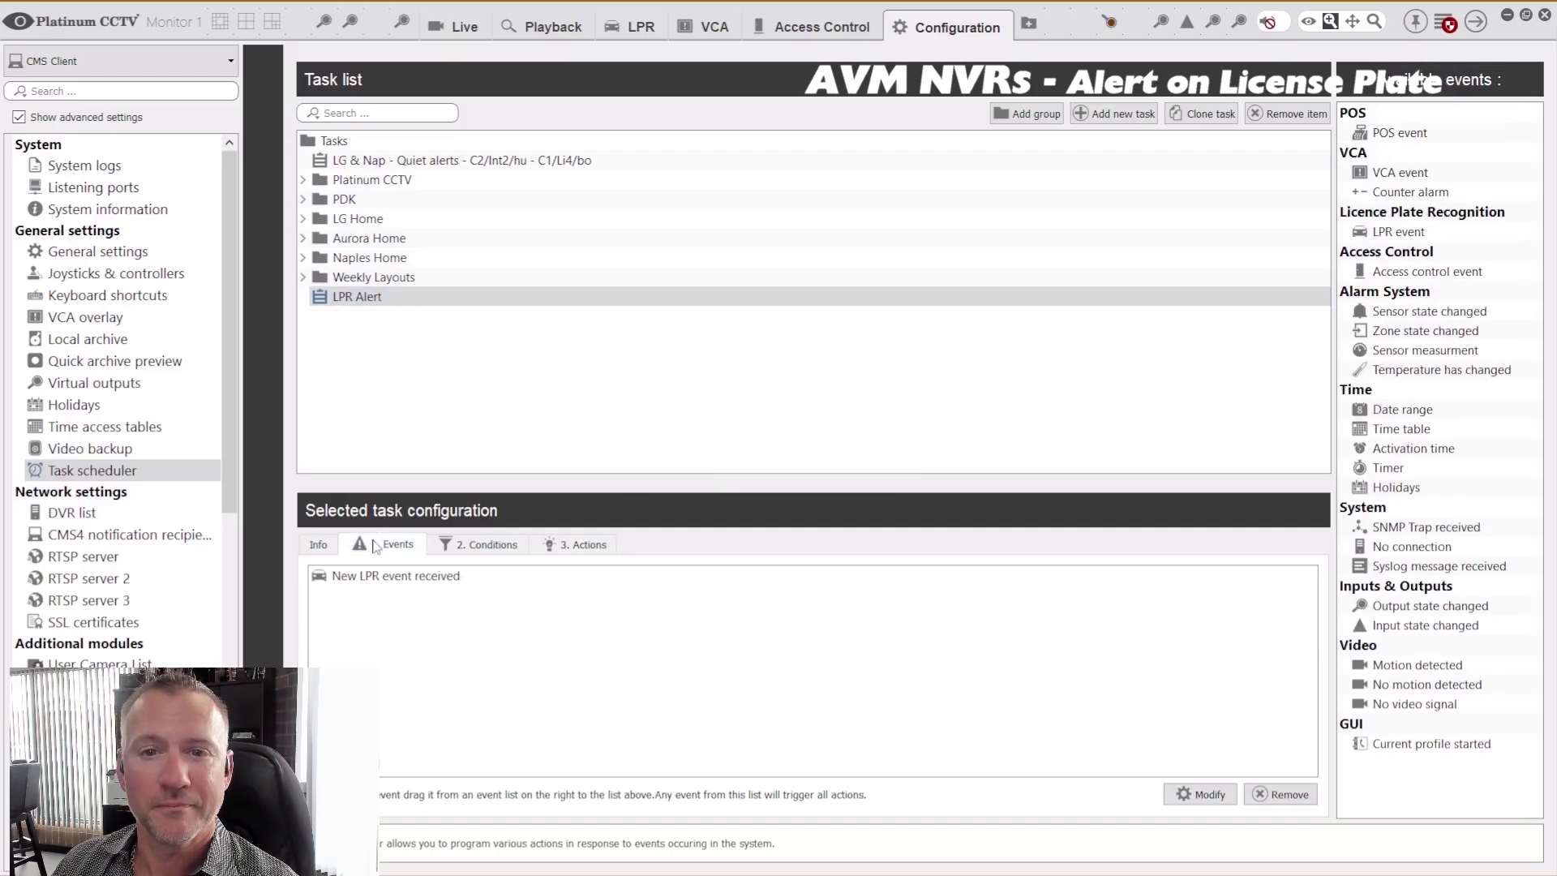
double_click(416, 578)
left_click_drag(746, 322, 655, 326)
type("GOLFFS")
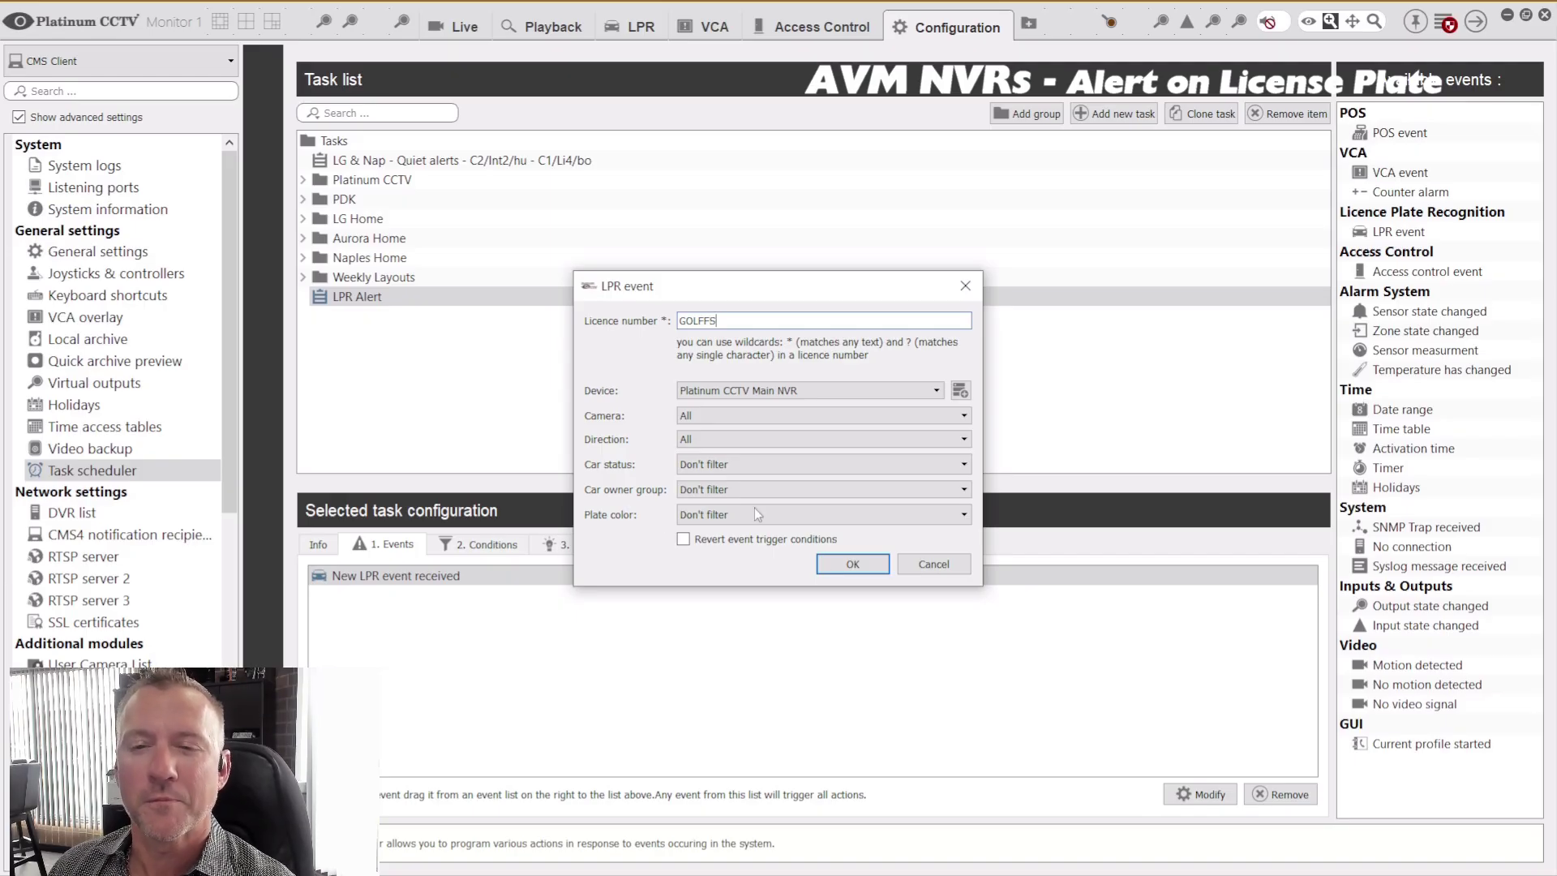
left_click(864, 566)
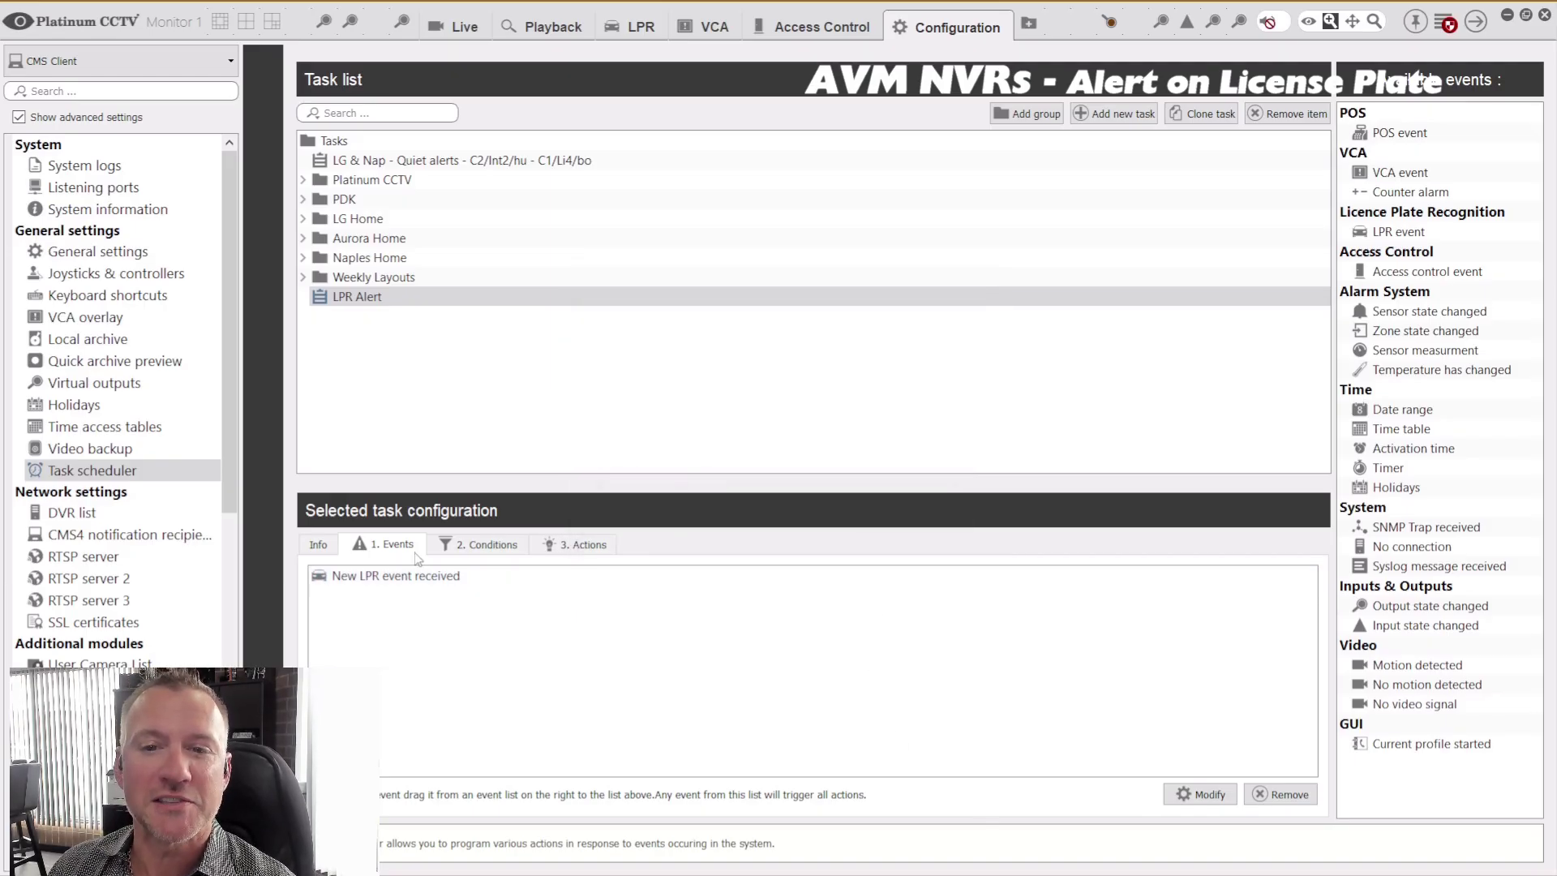
Review the LPR Alert task's conditions, actions and events.
left_click(519, 547)
left_click(559, 546)
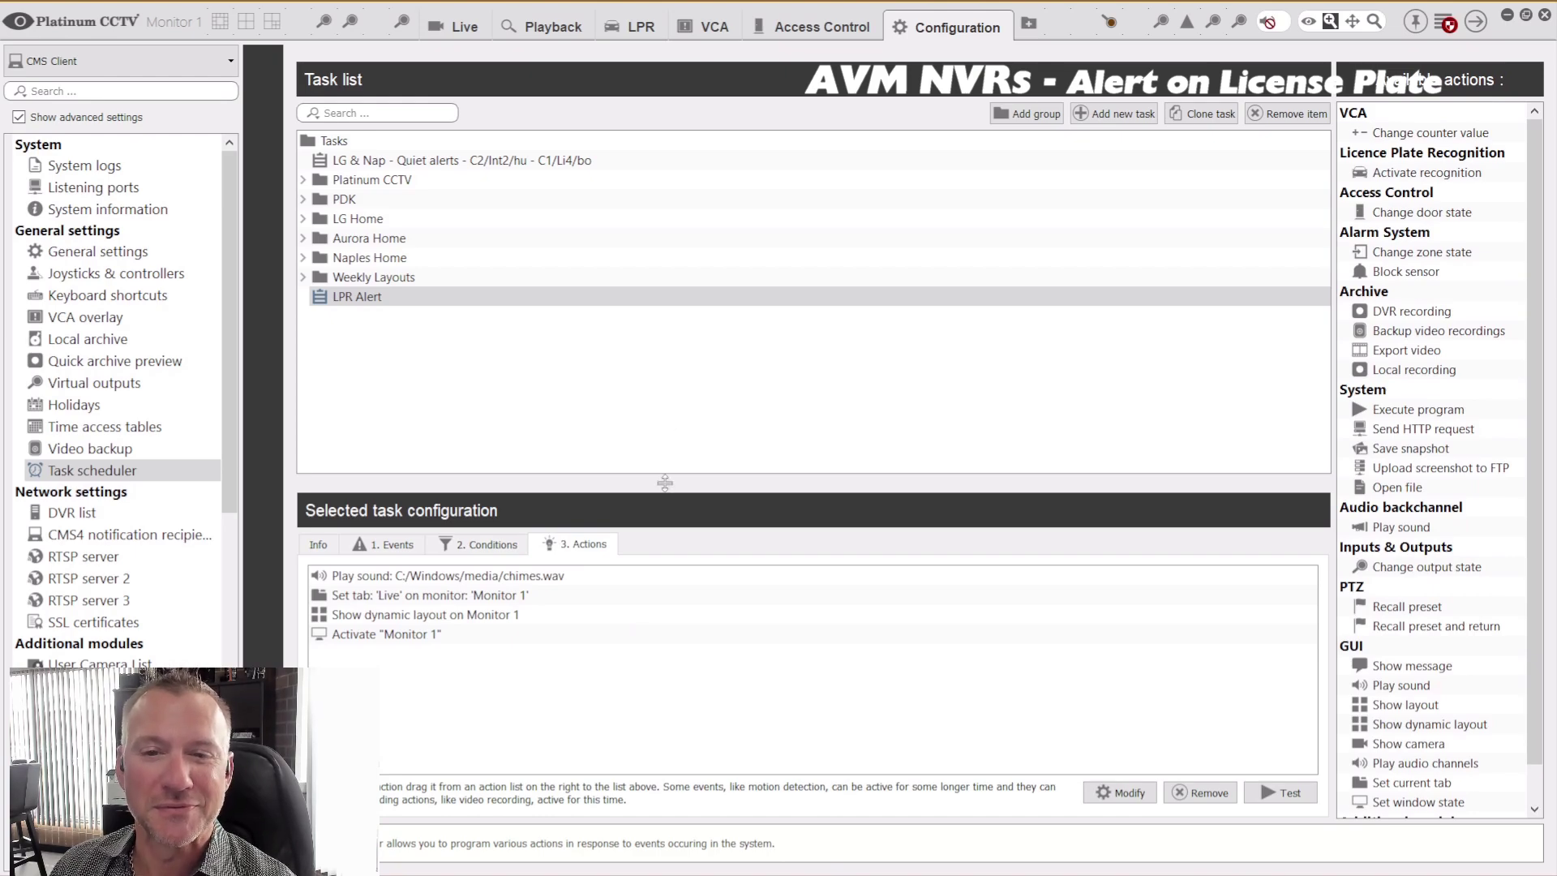
left_click(387, 544)
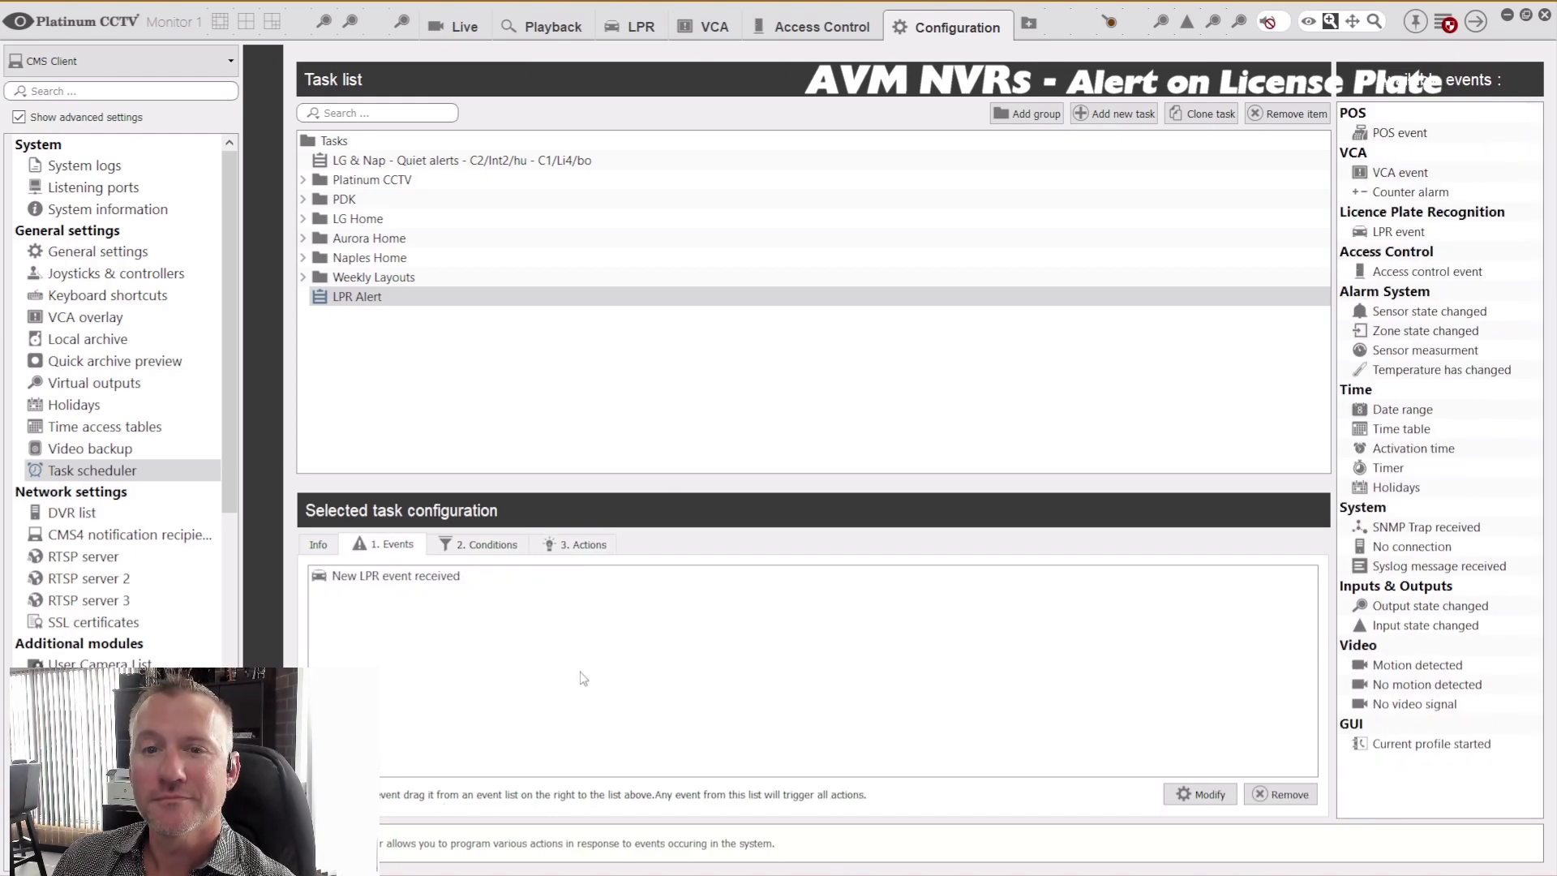